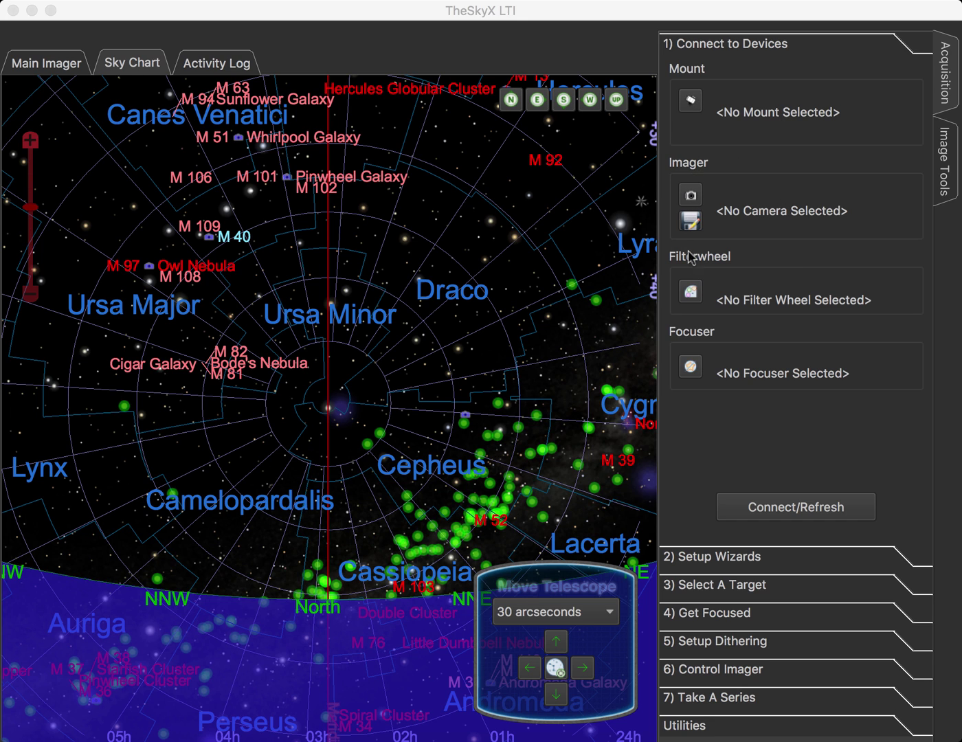
Choose the Software Bisque Paramount MYT as the mount in the imaging system setup and close the setup.
left_click(691, 101)
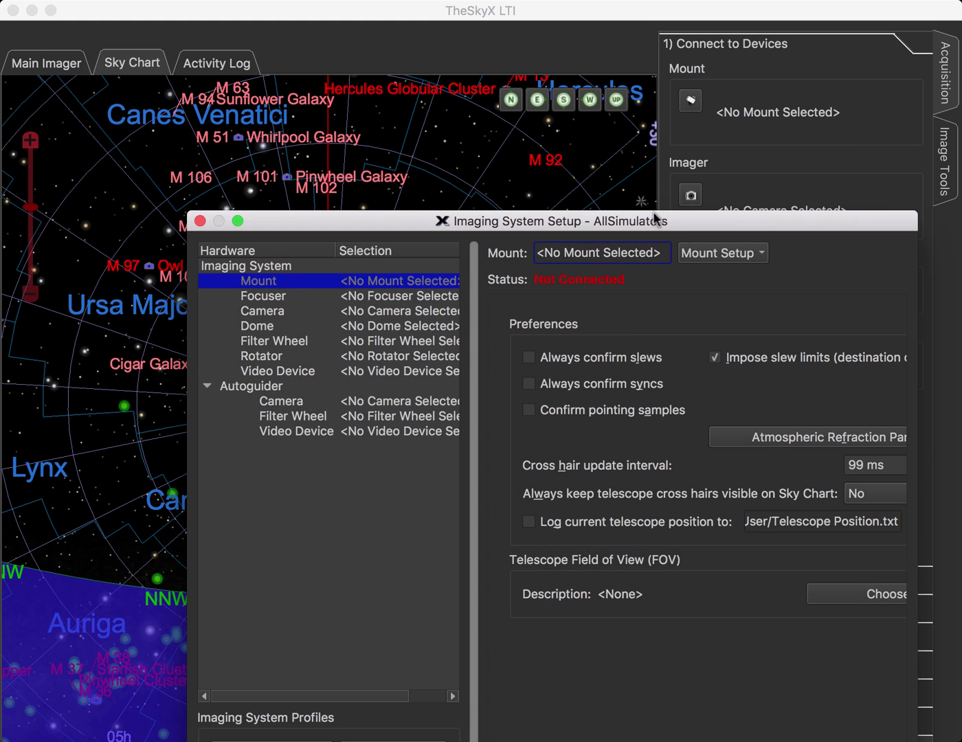
left_click_drag(658, 225, 591, 102)
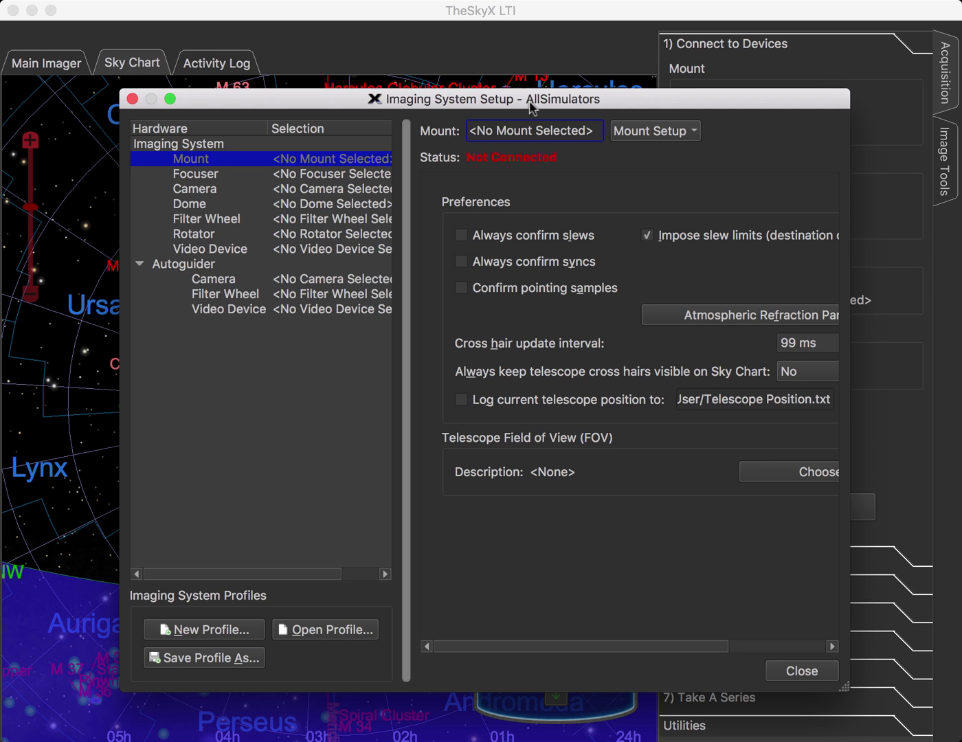
left_click_drag(562, 101, 490, 77)
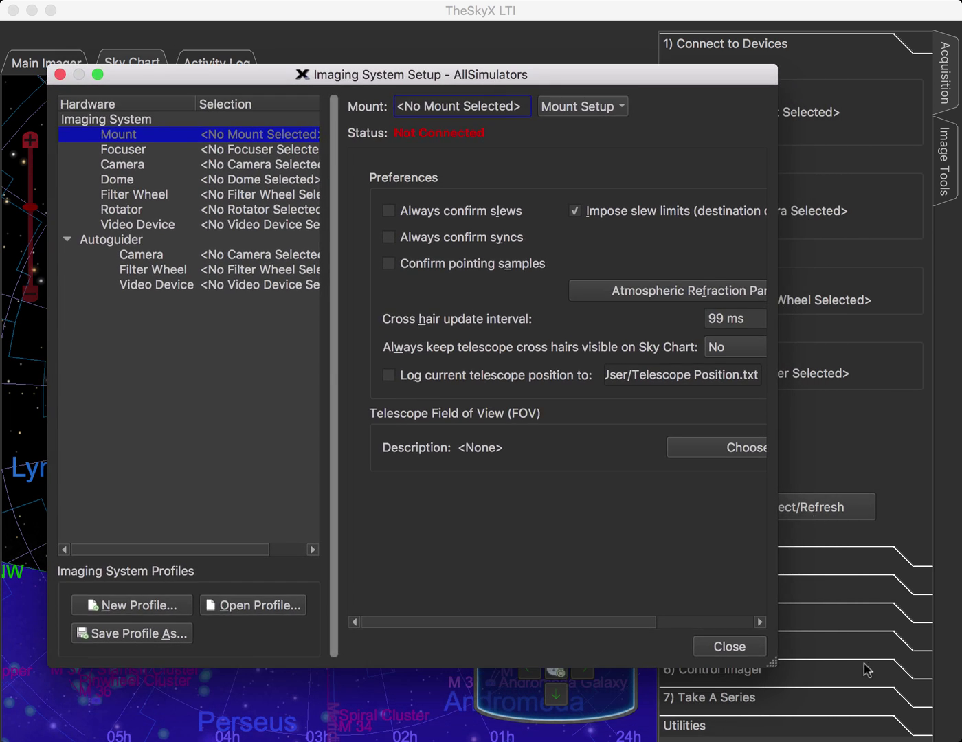
left_click_drag(770, 669, 896, 679)
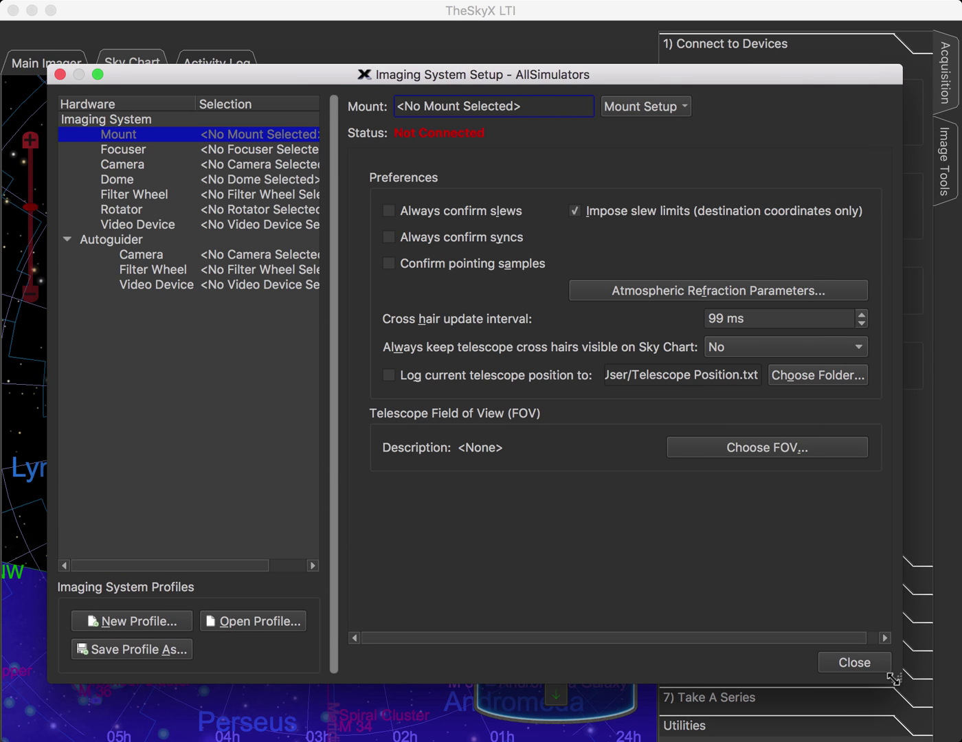
left_click(622, 112)
left_click(627, 129)
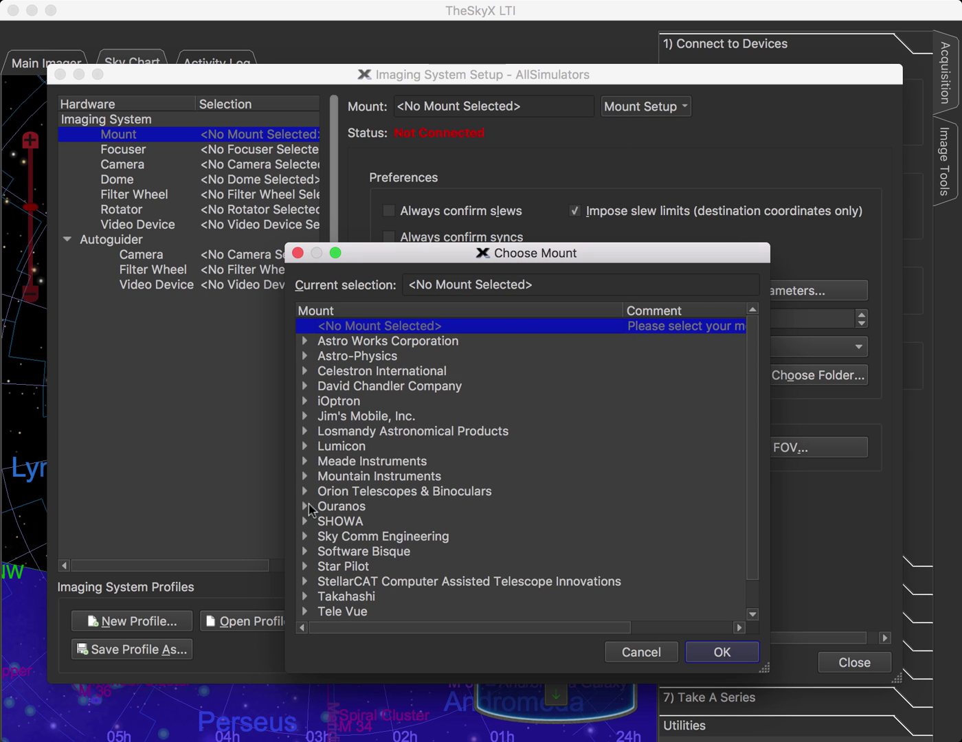
left_click(306, 552)
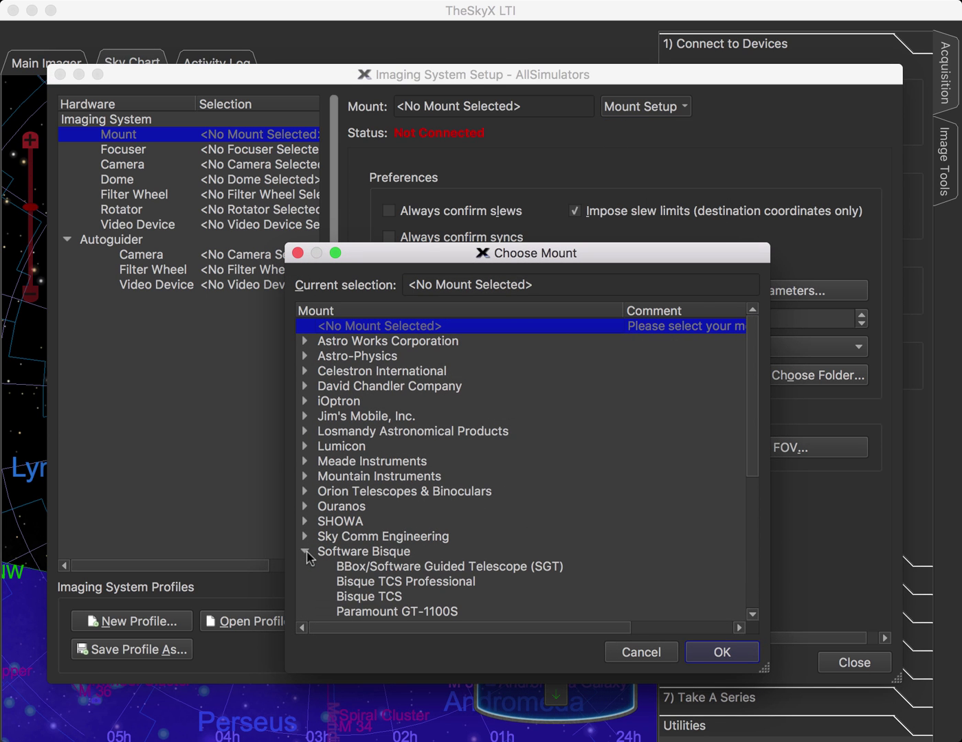
scroll(378, 558, "down", 3)
scroll(385, 563, "down", 1)
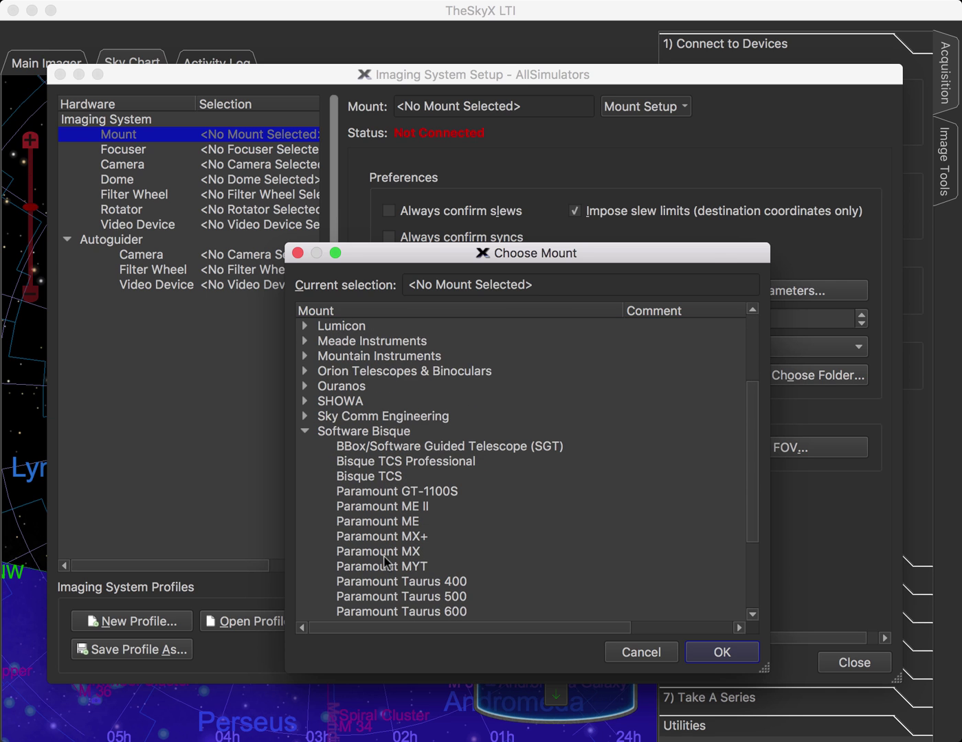
double_click(386, 568)
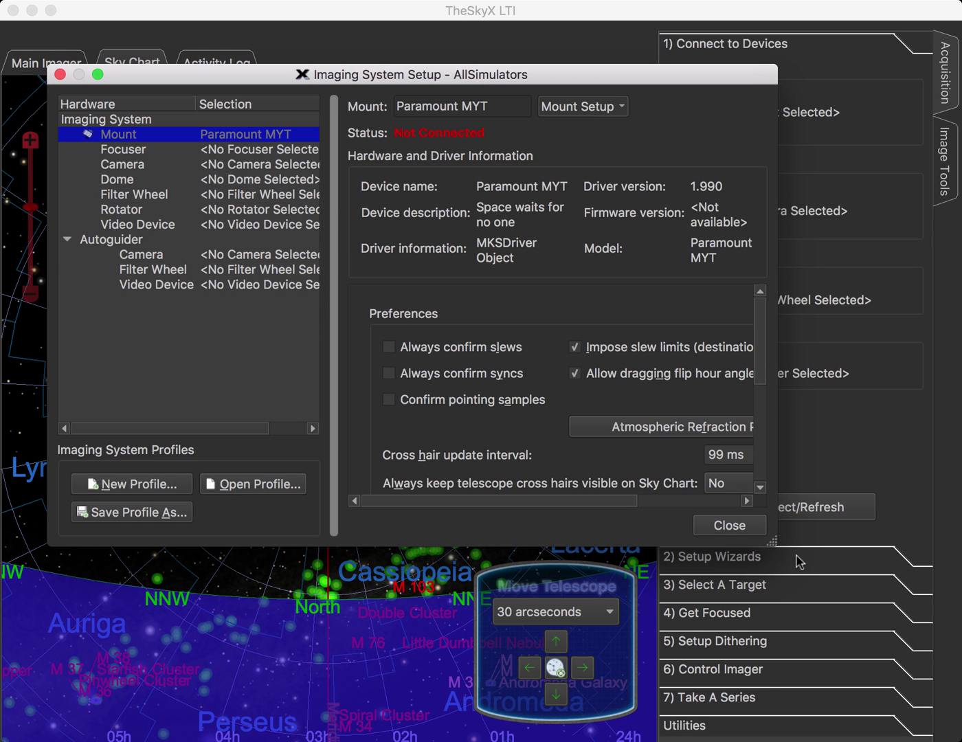
left_click(253, 152)
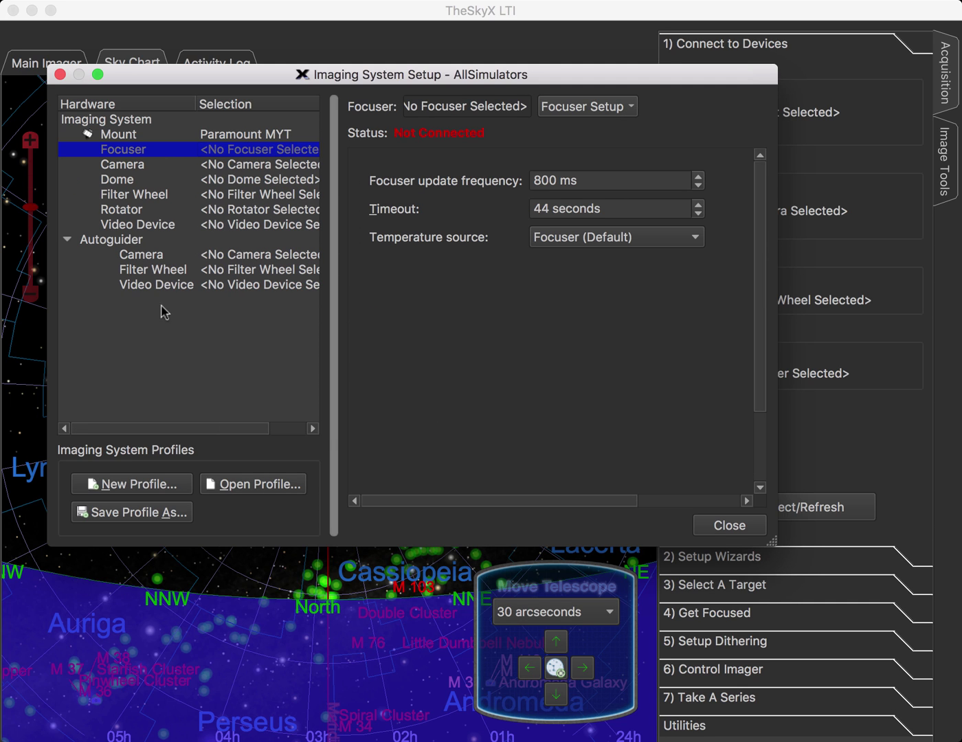
left_click(724, 527)
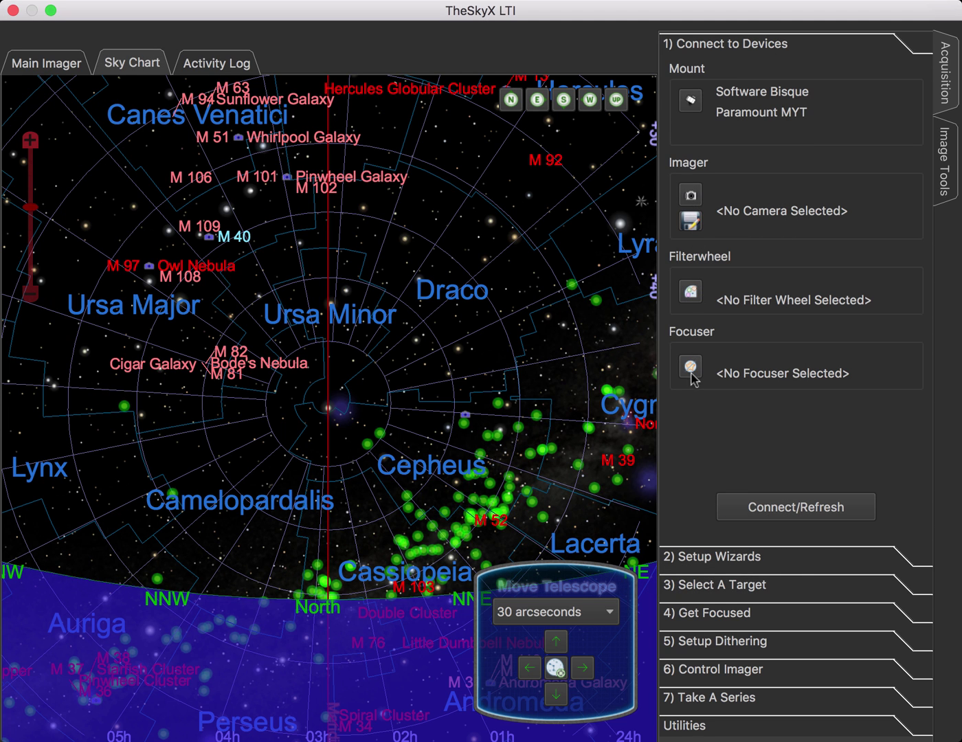
Choose the Software Bisque Camera Simulator as the imaging camera.
left_click(691, 196)
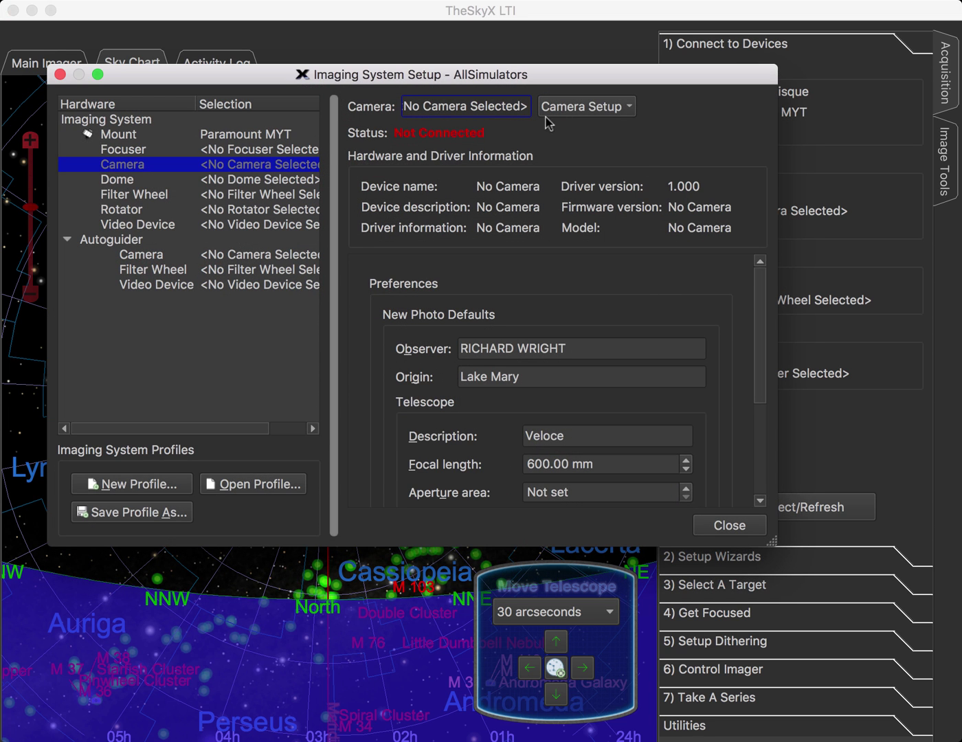
left_click(582, 108)
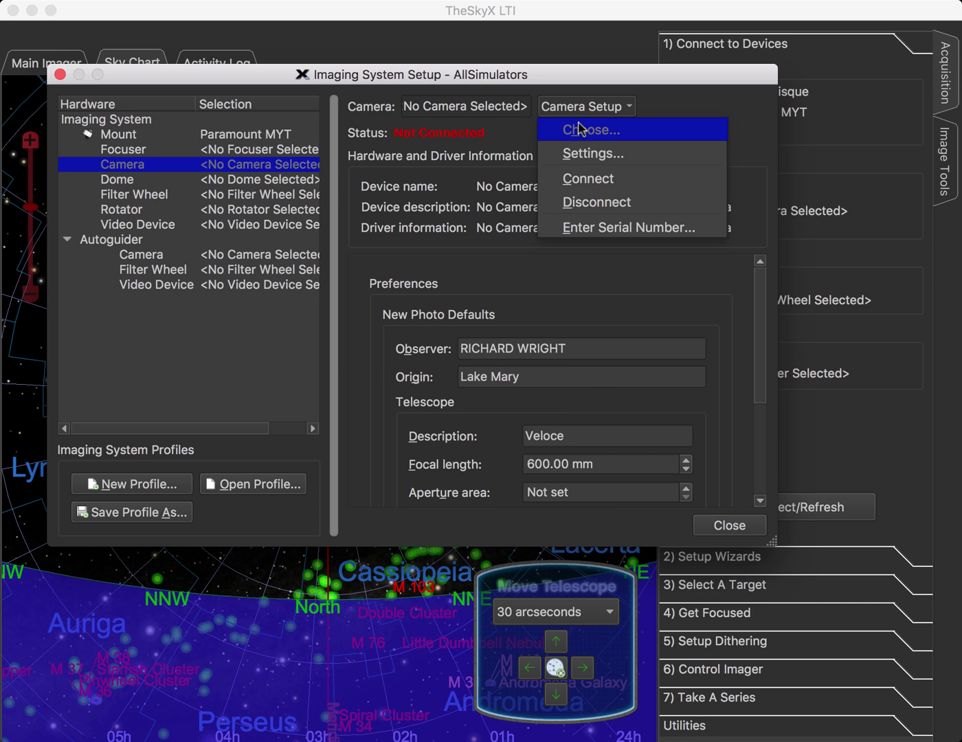
left_click(581, 130)
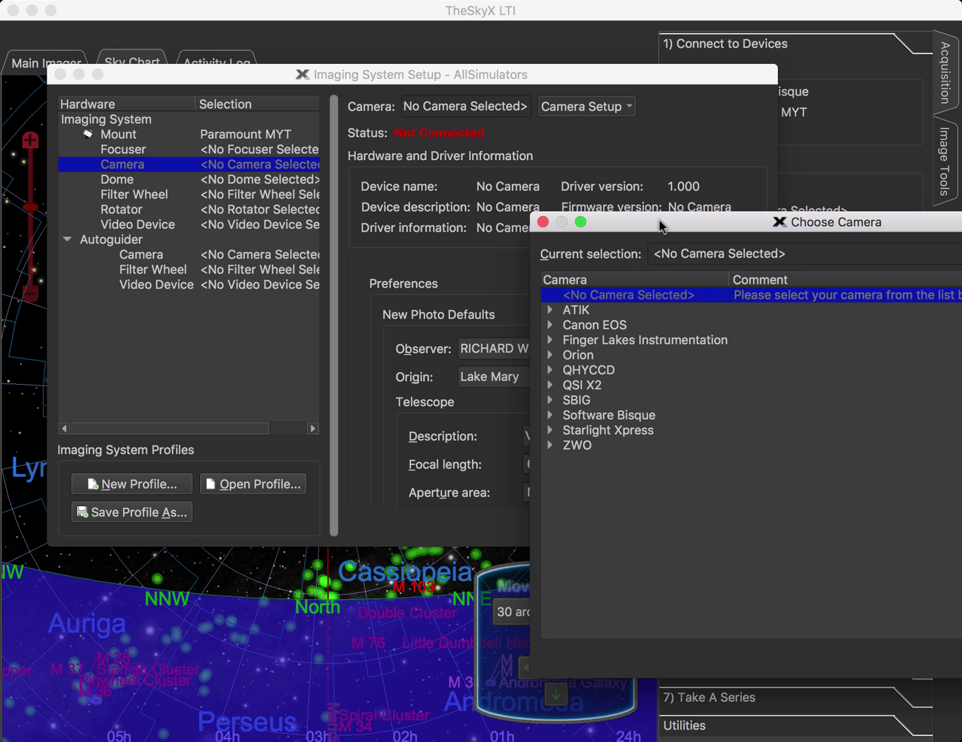
left_click_drag(662, 221, 252, 180)
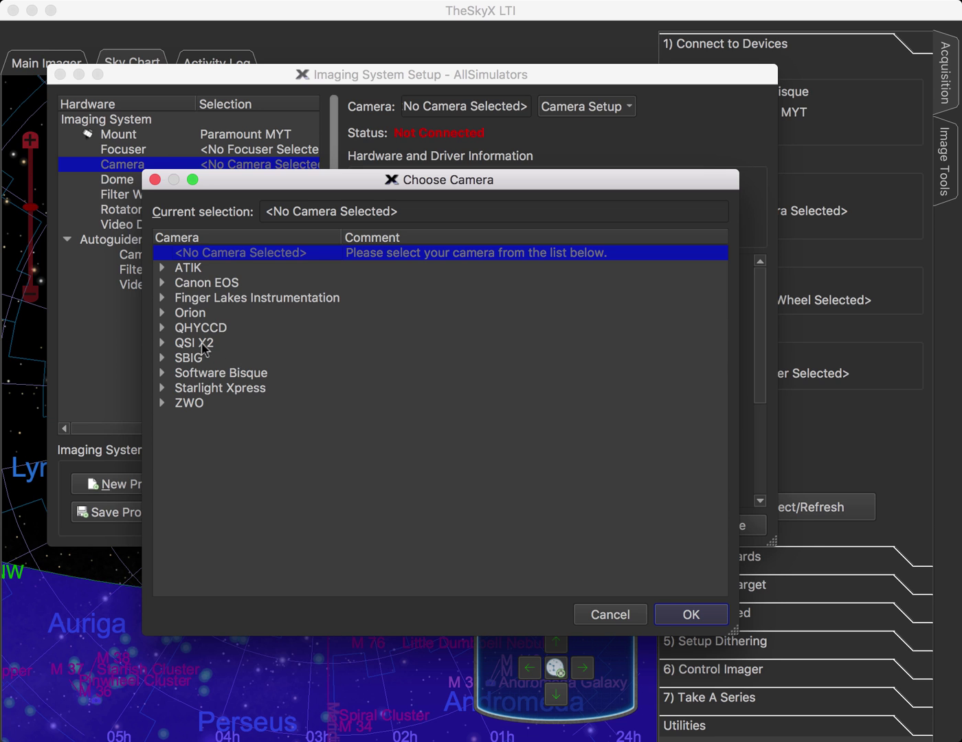
left_click(162, 375)
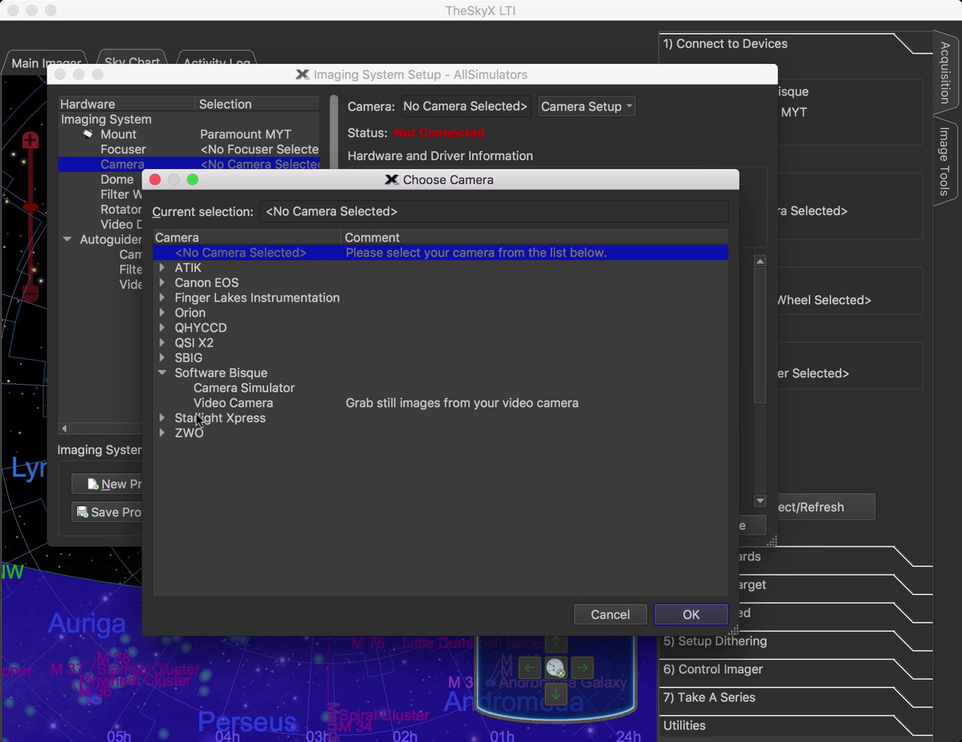
double_click(238, 389)
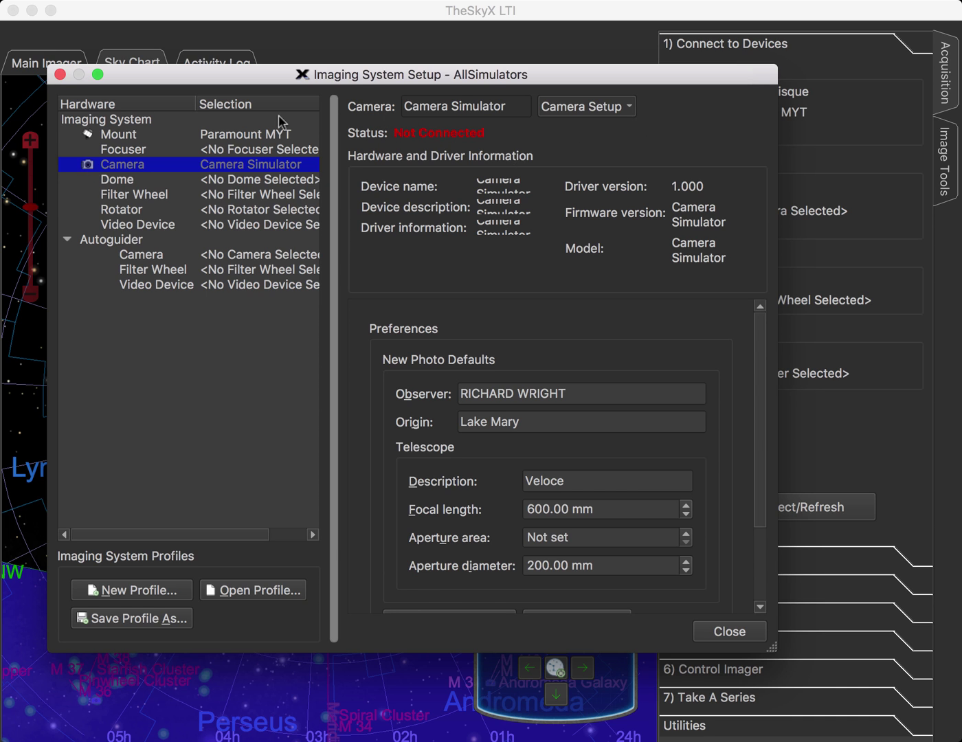
Confirm usbmodem14211 as the serial device in the mount's settings and close the imaging system setup.
left_click(237, 137)
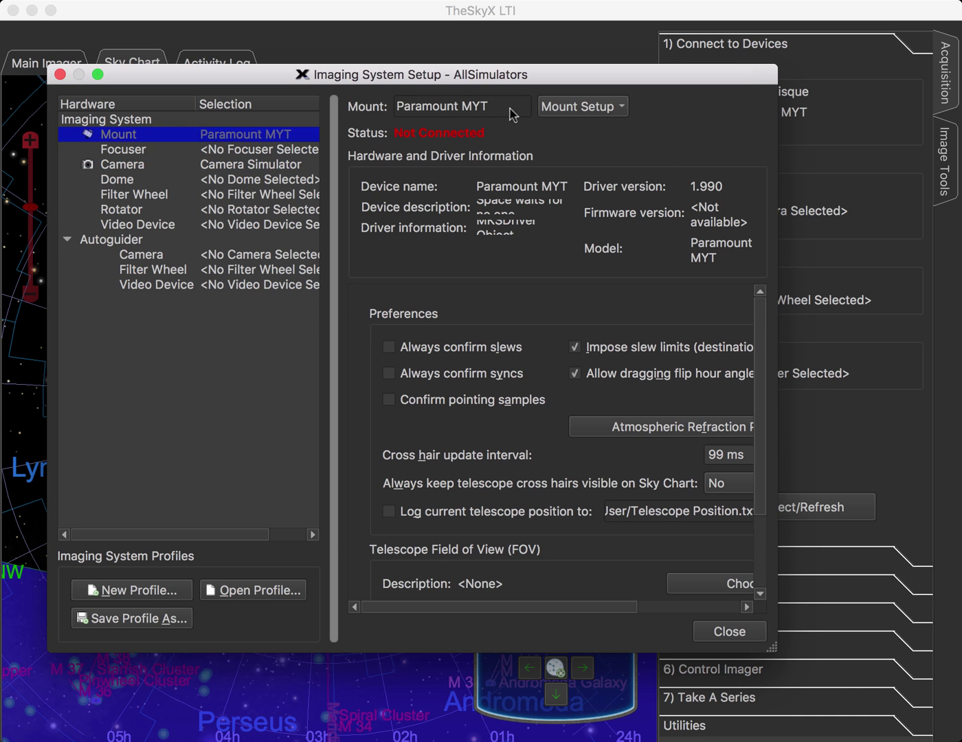
left_click(554, 108)
left_click(565, 154)
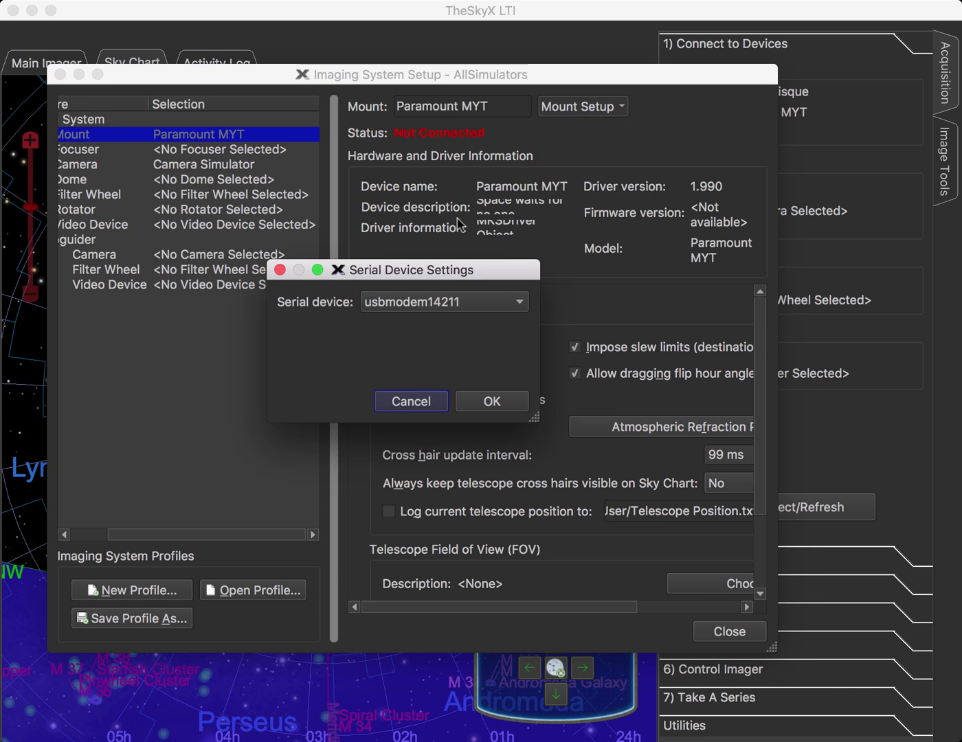
left_click(487, 405)
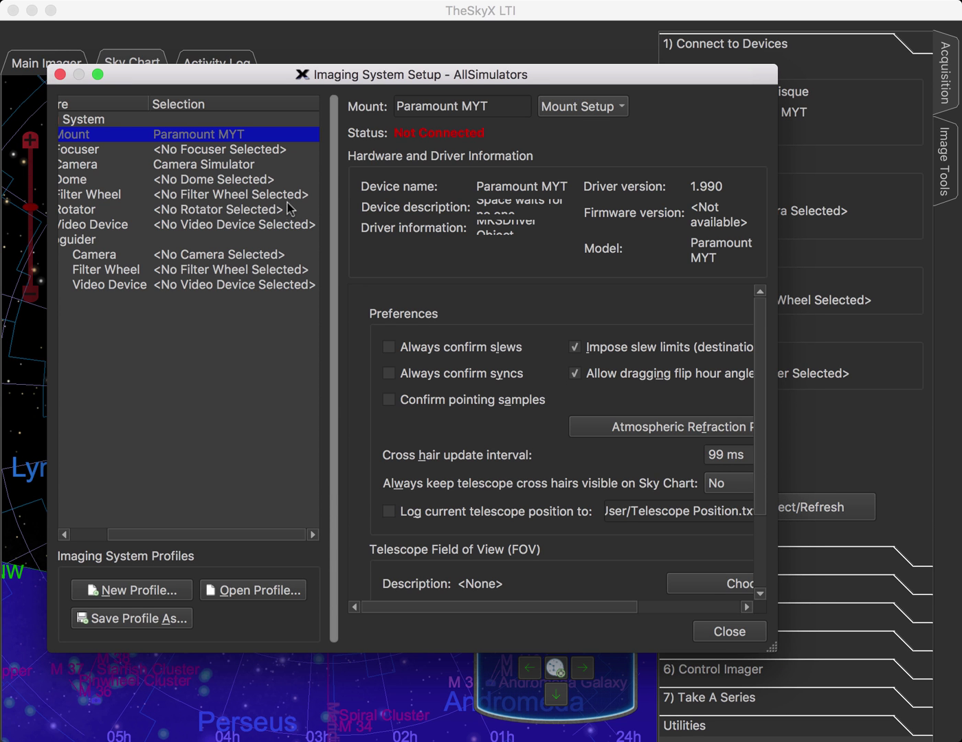
left_click(722, 633)
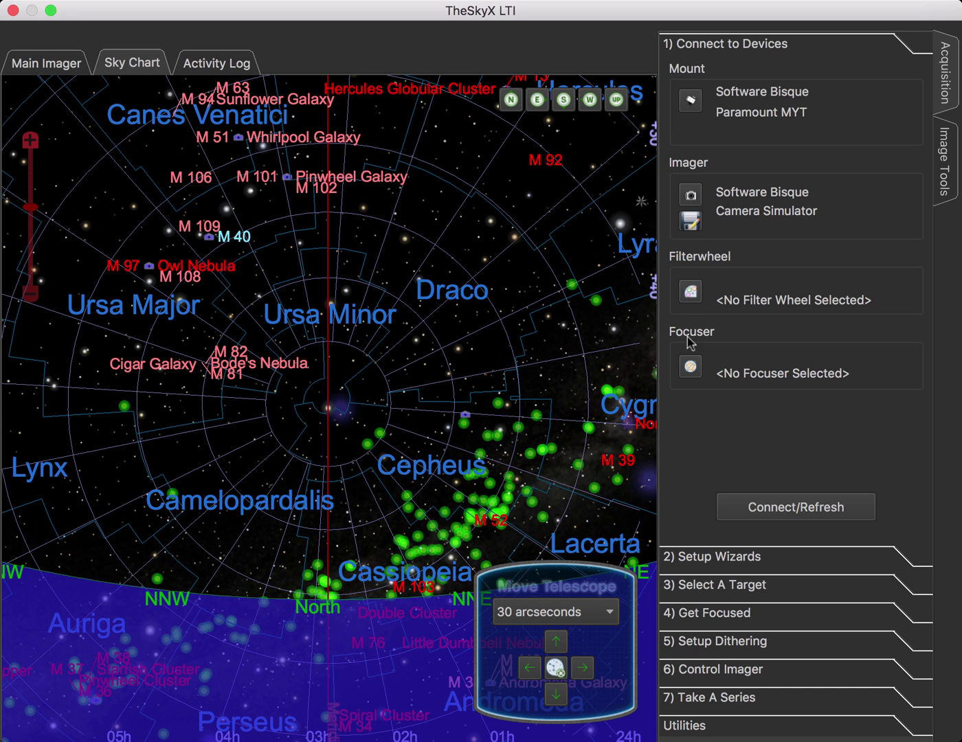
Choose the Software Bisque Filter Wheel Simulator as the imaging system's filter wheel.
left_click(691, 292)
left_click(419, 183)
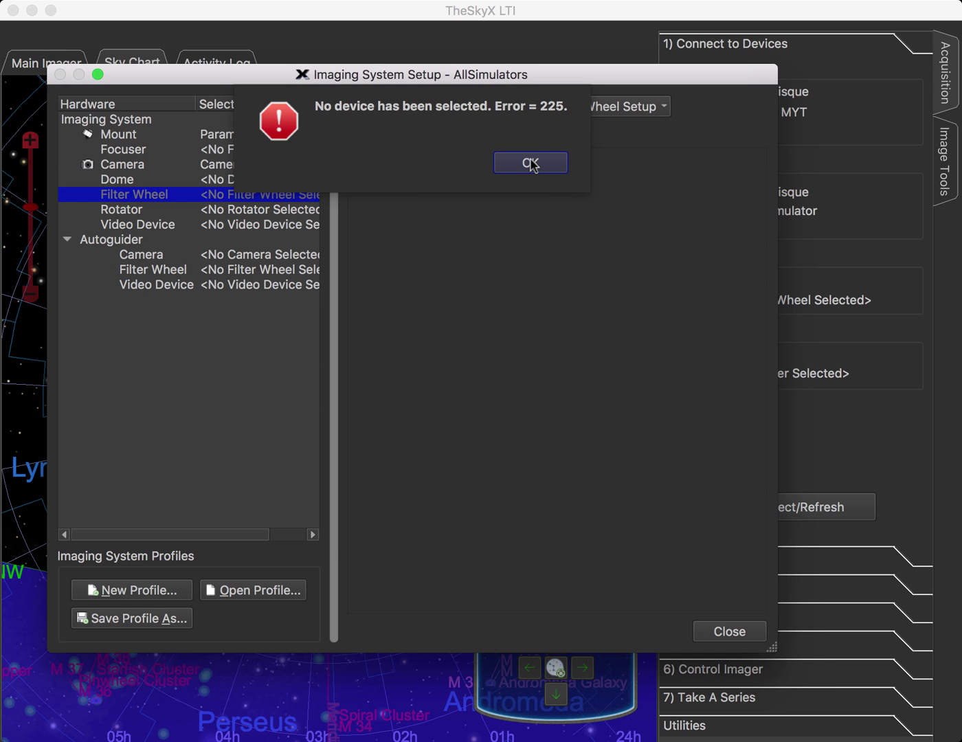
left_click(532, 163)
left_click(613, 106)
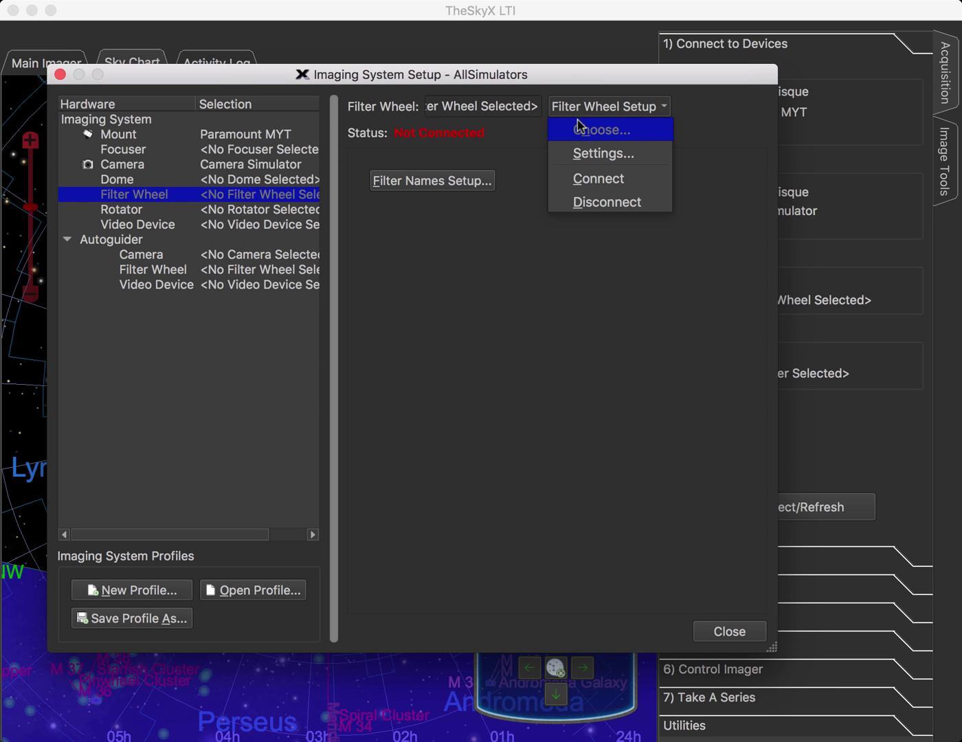
left_click(583, 133)
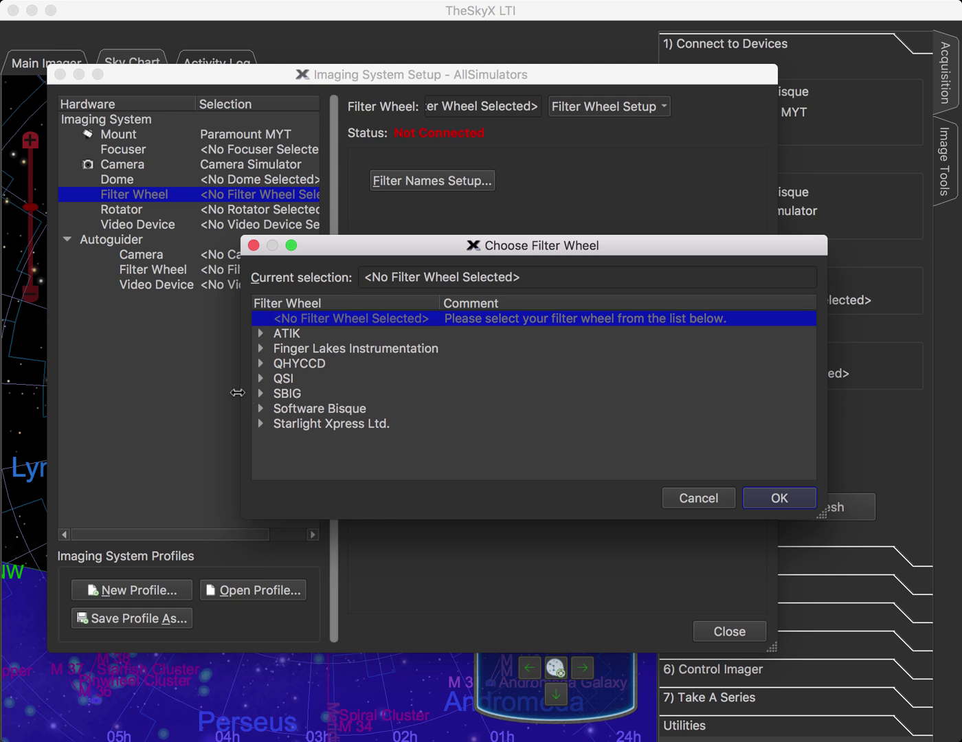
left_click(262, 408)
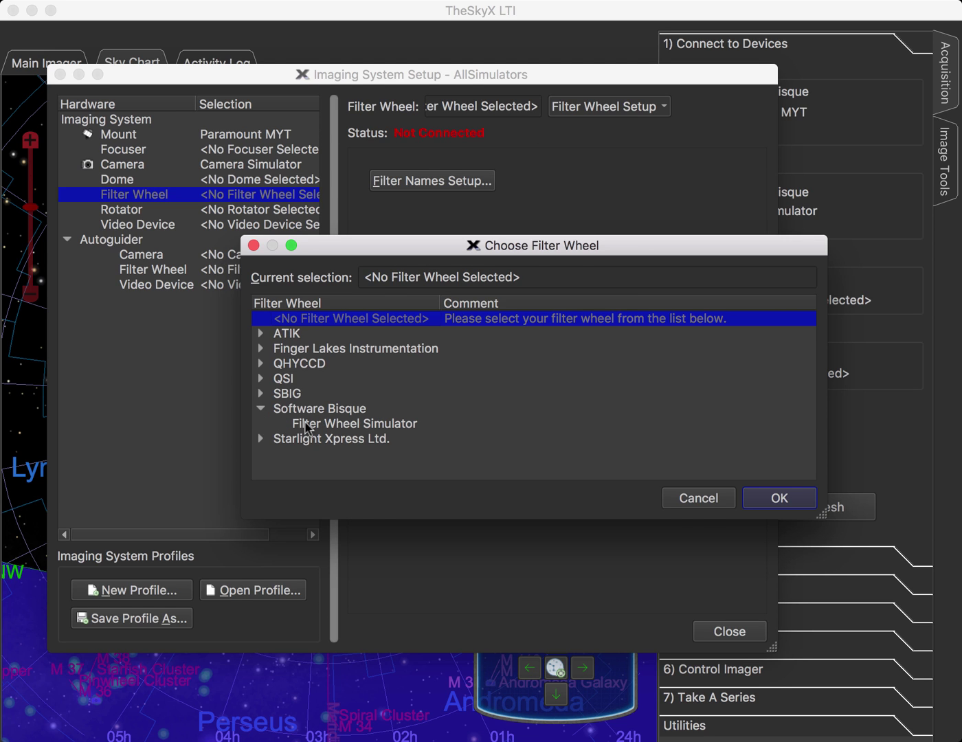
left_click(306, 423)
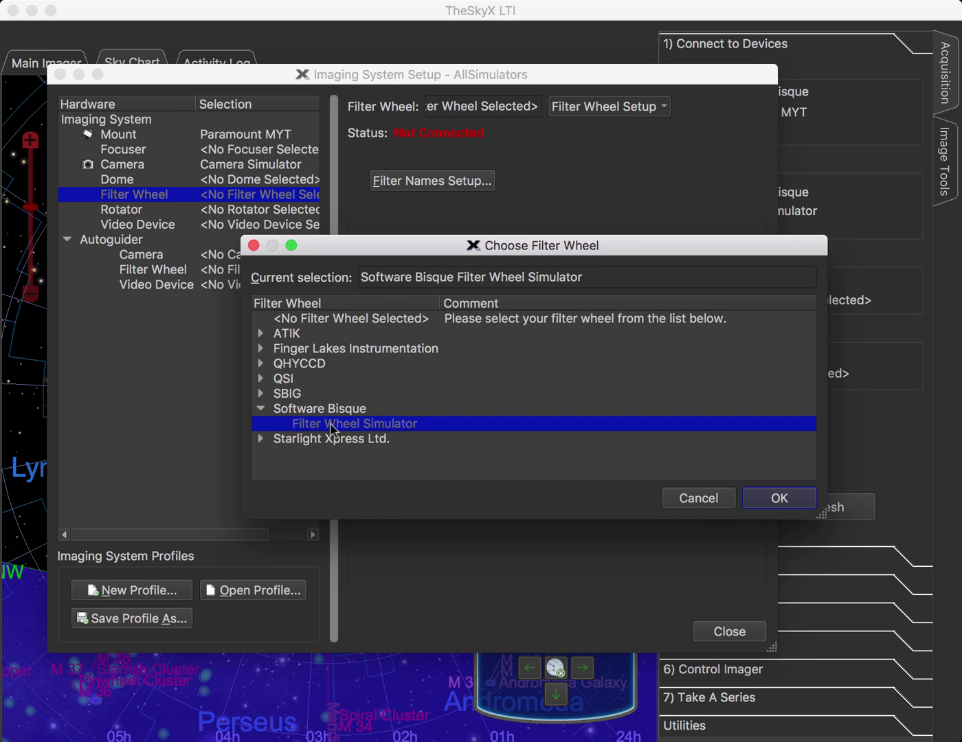
left_click(770, 497)
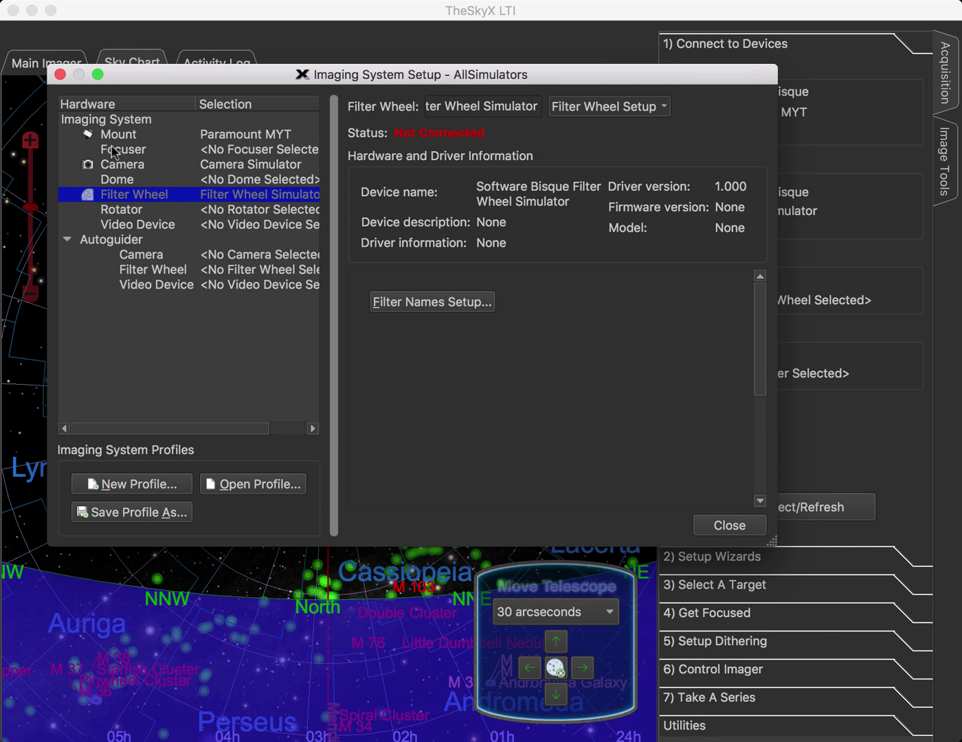
Choose the Software Bisque Focuser Simulator as the imaging system's focuser.
left_click(131, 151)
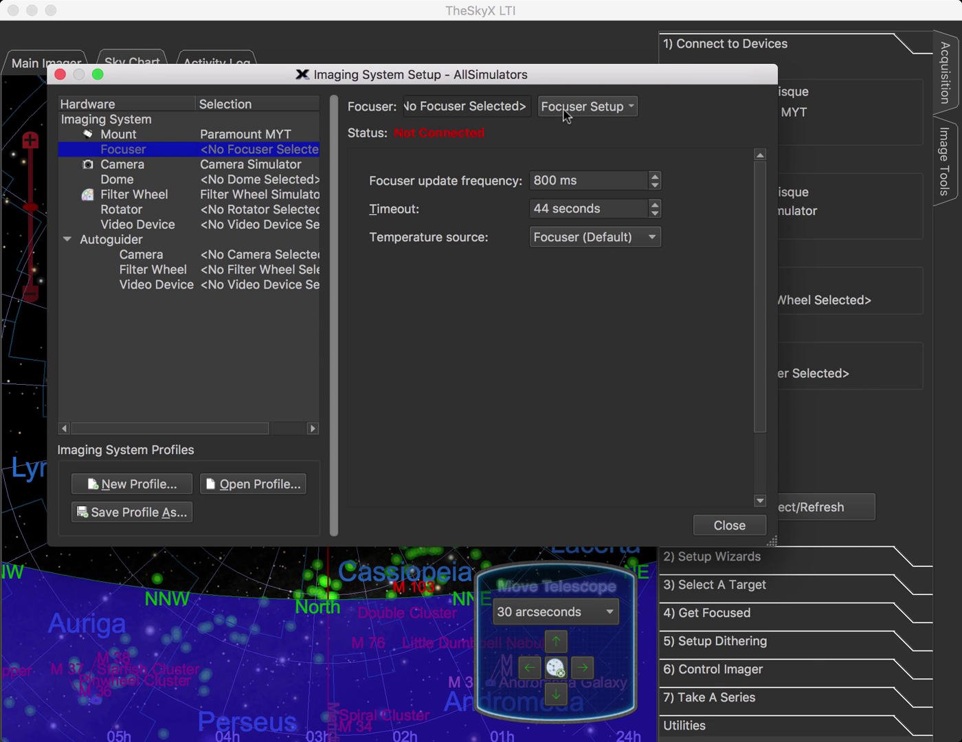
left_click(564, 108)
left_click(569, 126)
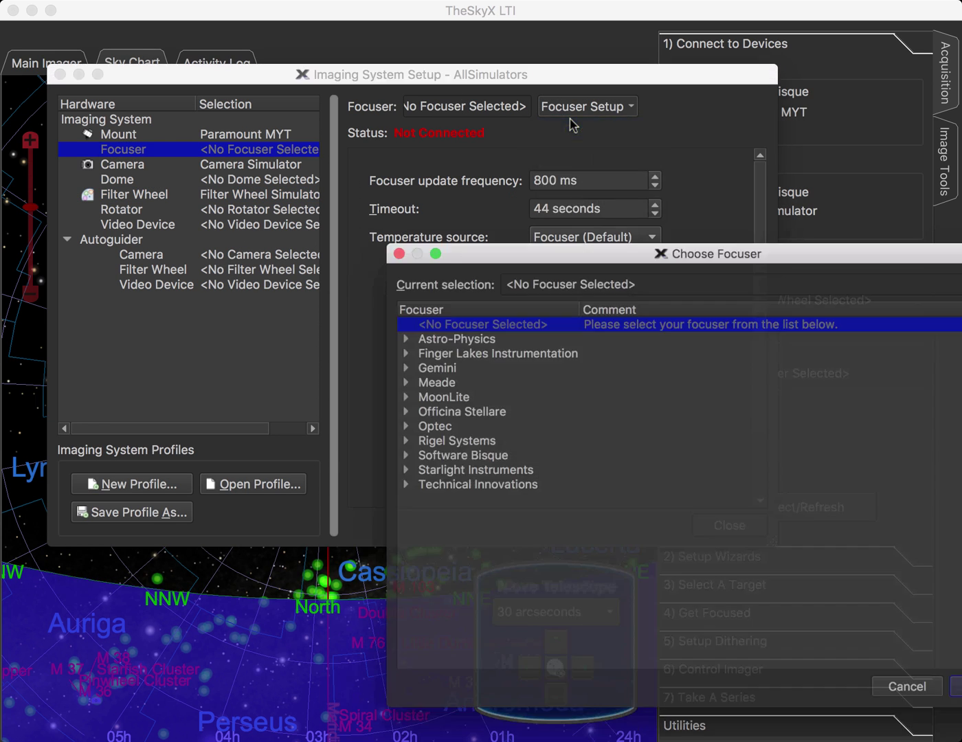
left_click(397, 455)
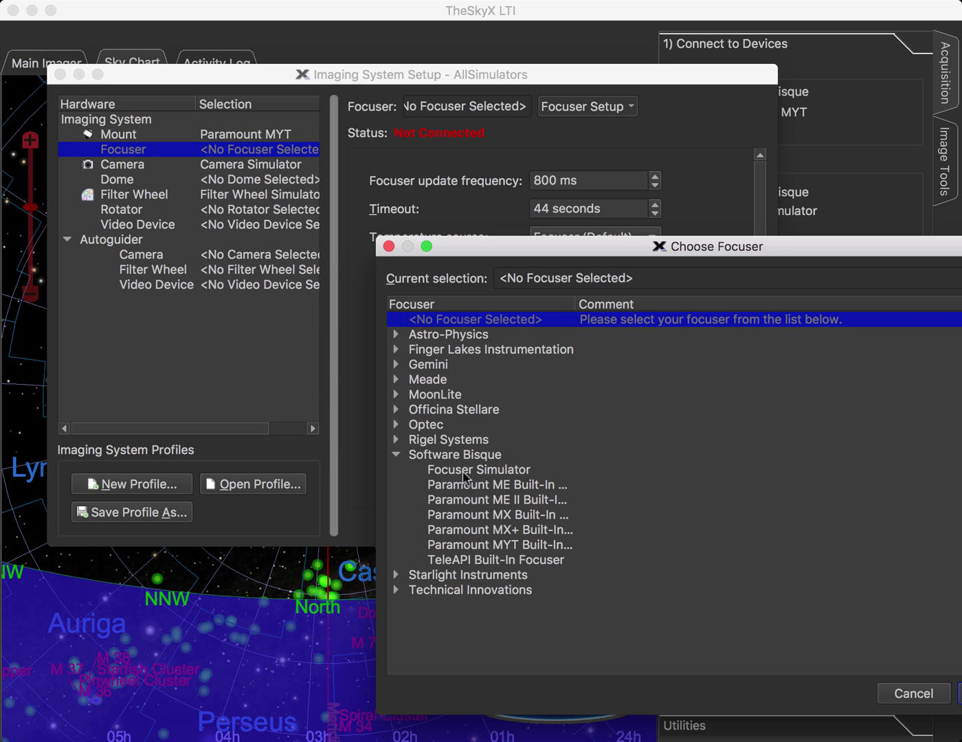
double_click(465, 473)
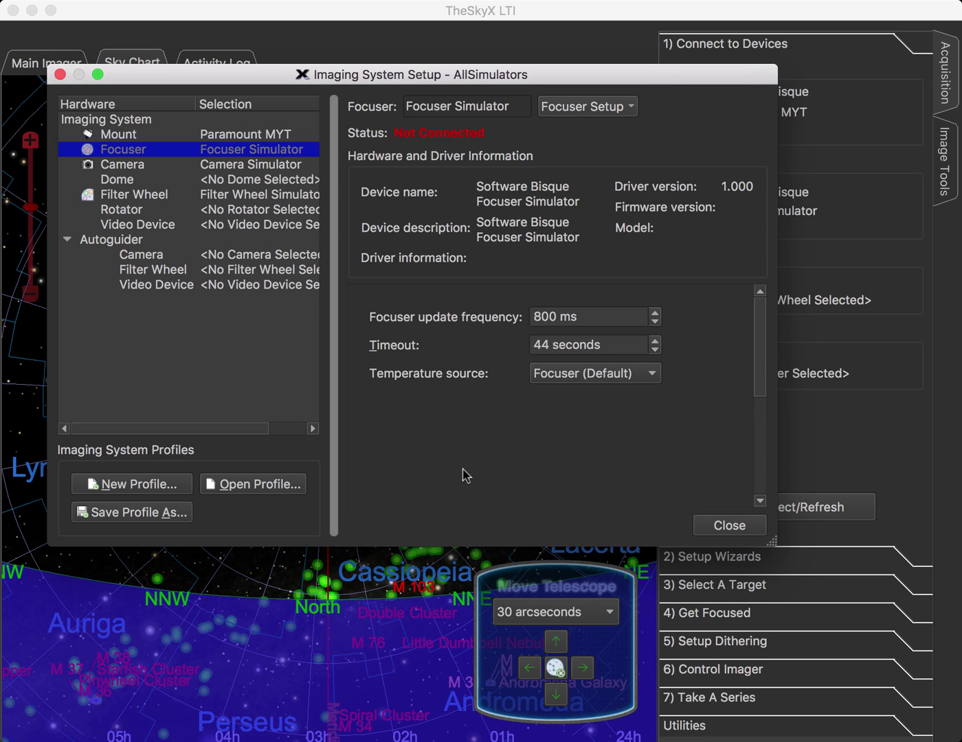
Check the Focuser Simulator for additional device settings.
left_click(568, 106)
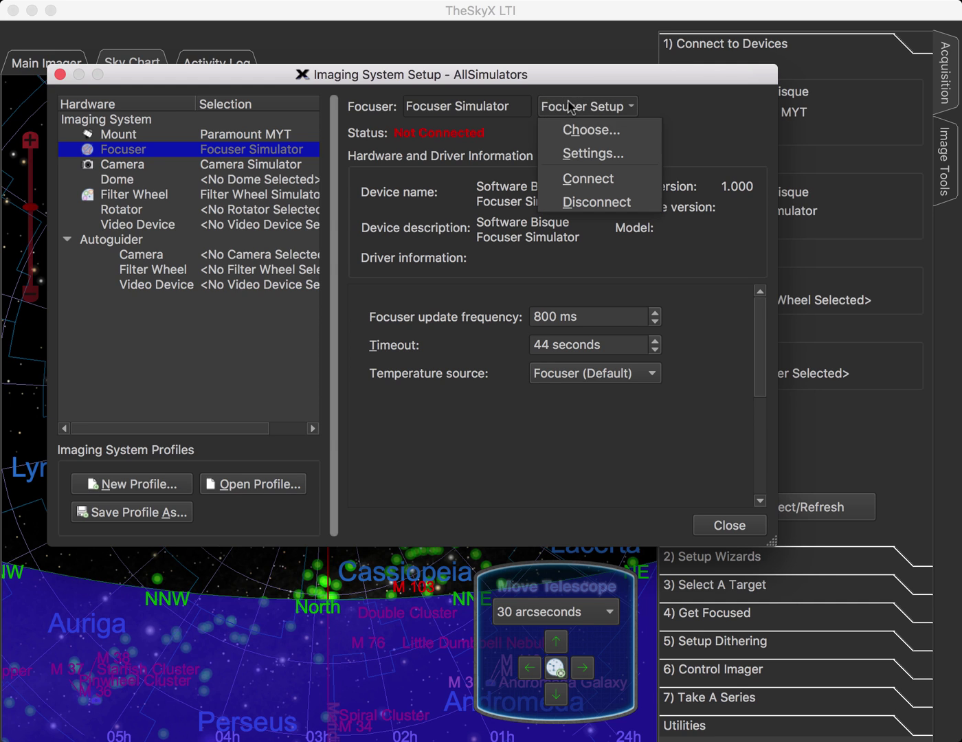
left_click(568, 153)
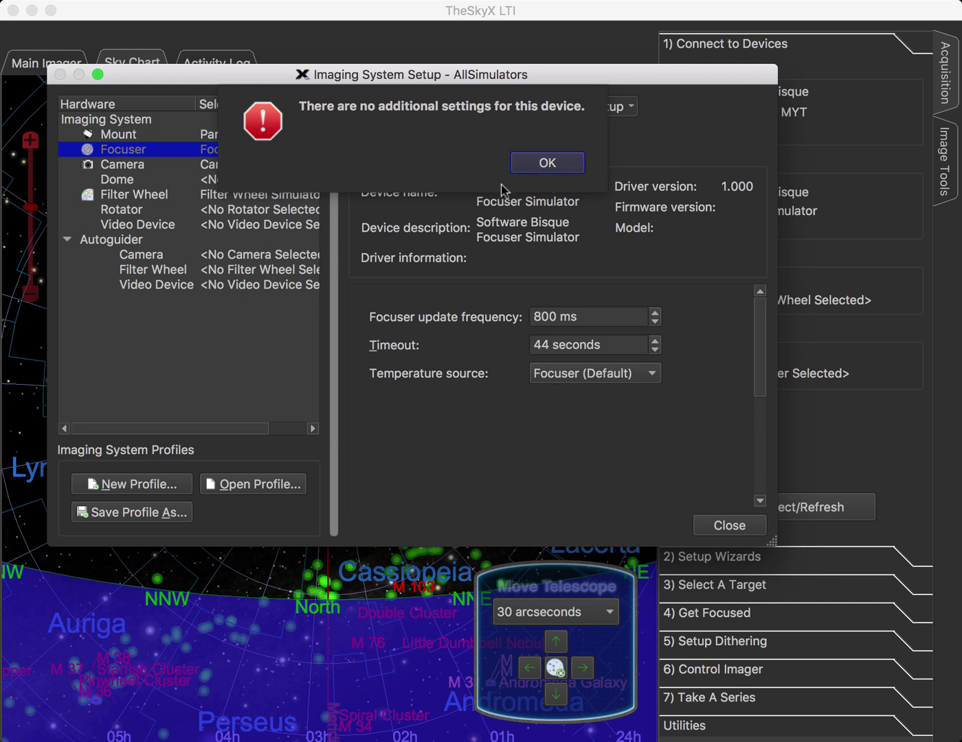
key("Return")
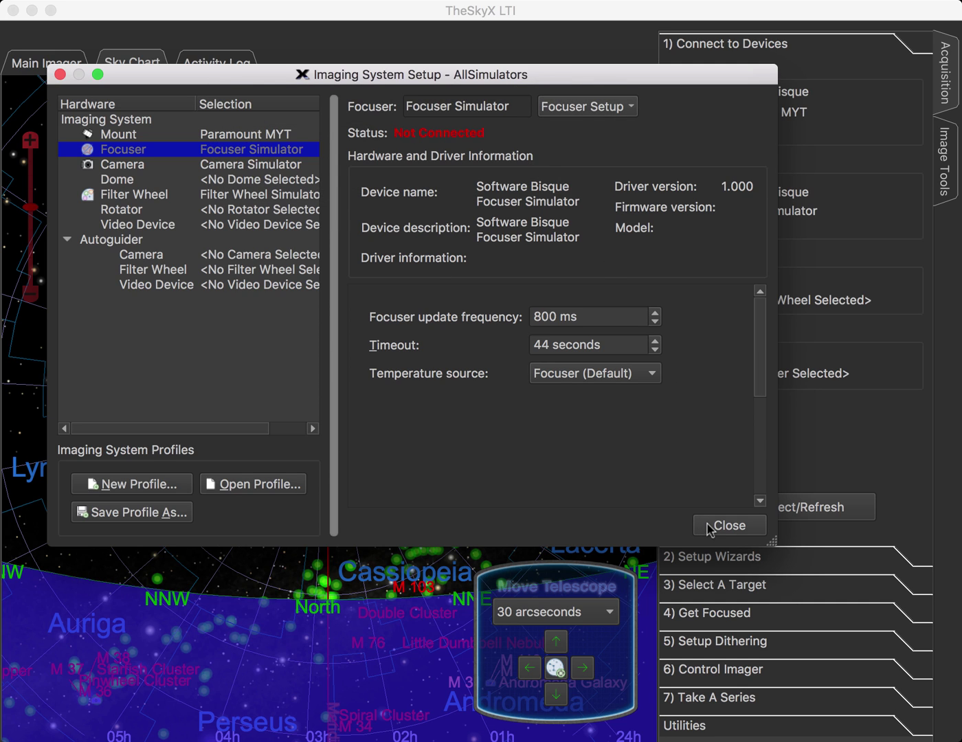
Close the imaging system setup and connect the selected mount, camera, filter wheel and focuser.
left_click(729, 525)
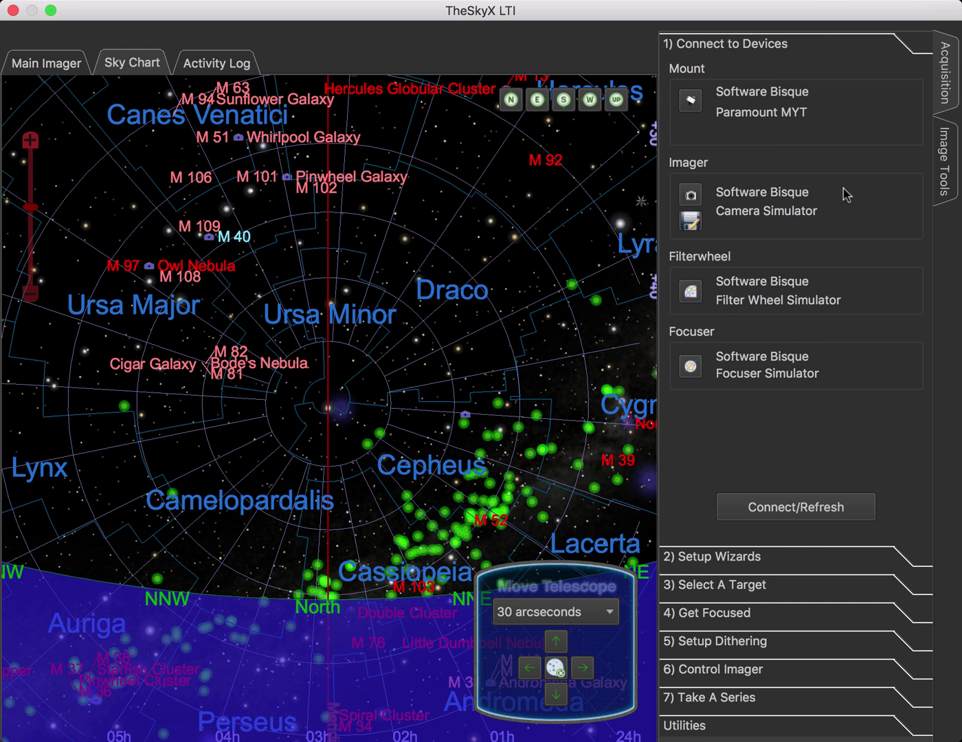
left_click(781, 513)
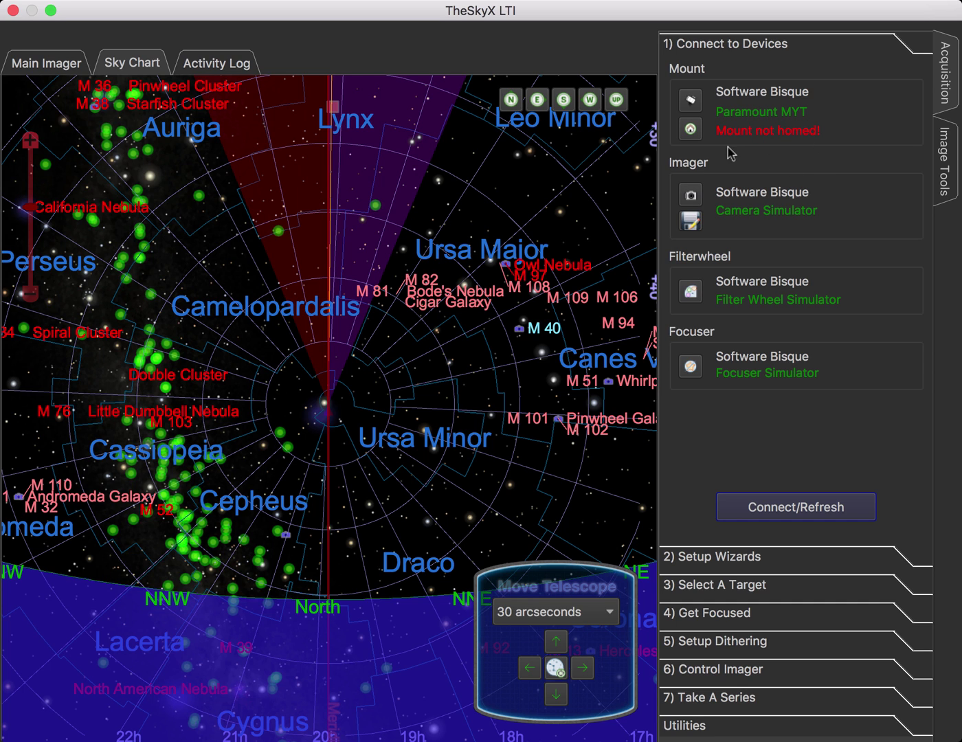
Home the connected Paramount MYT mount.
left_click(690, 128)
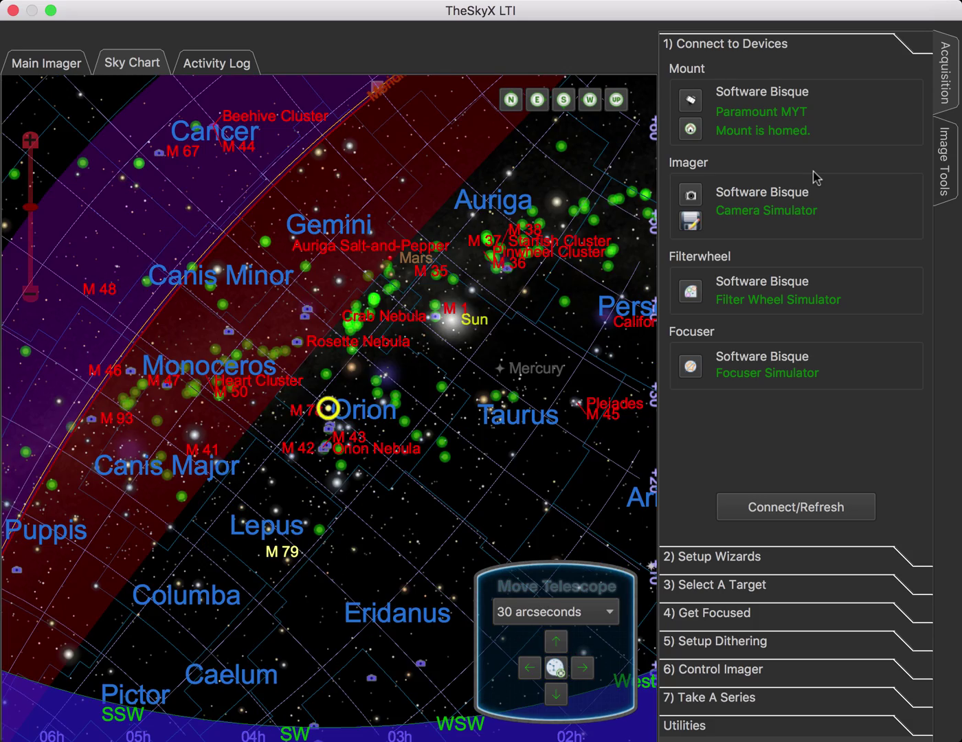
left_click_drag(217, 270, 375, 300)
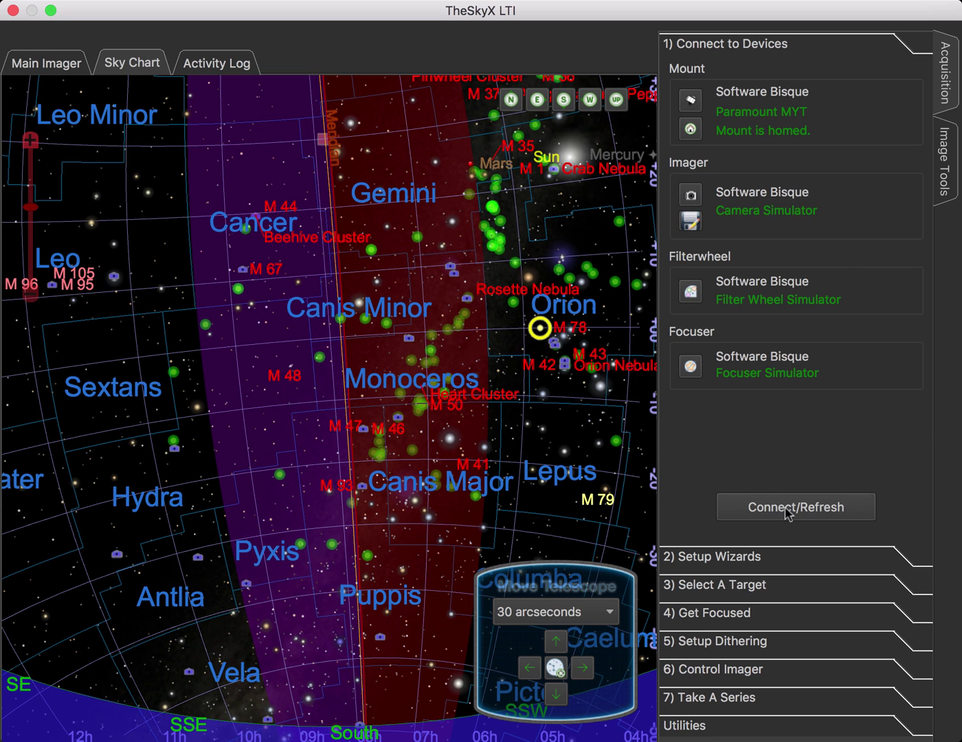
Start the Rough Polar Alignment setup wizard and confirm that the mount is level.
left_click(744, 563)
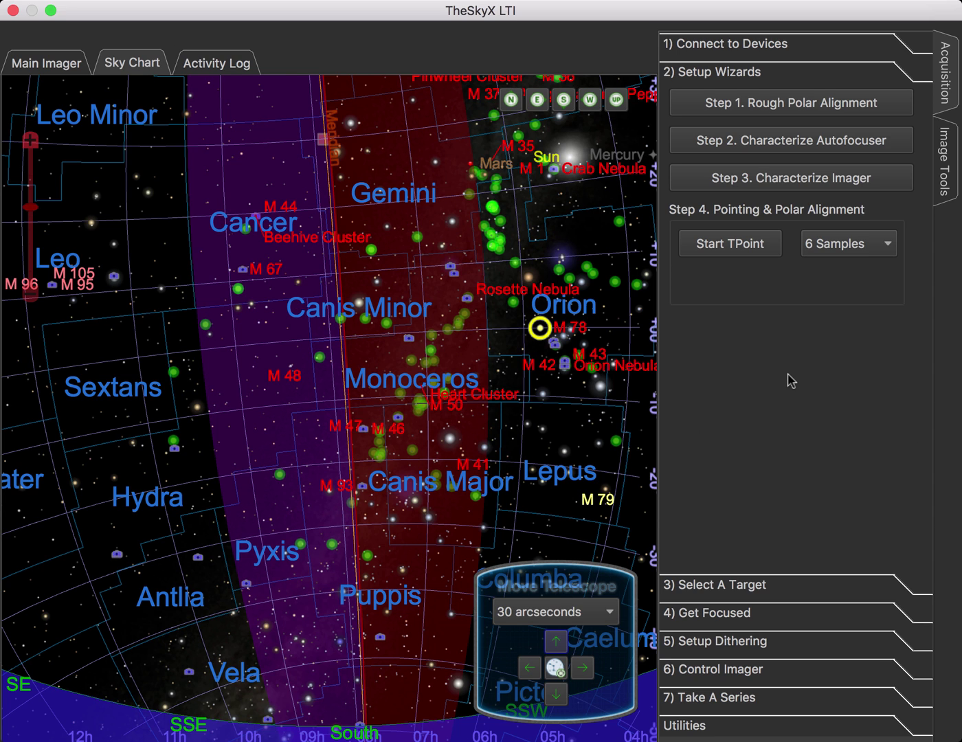
left_click(796, 109)
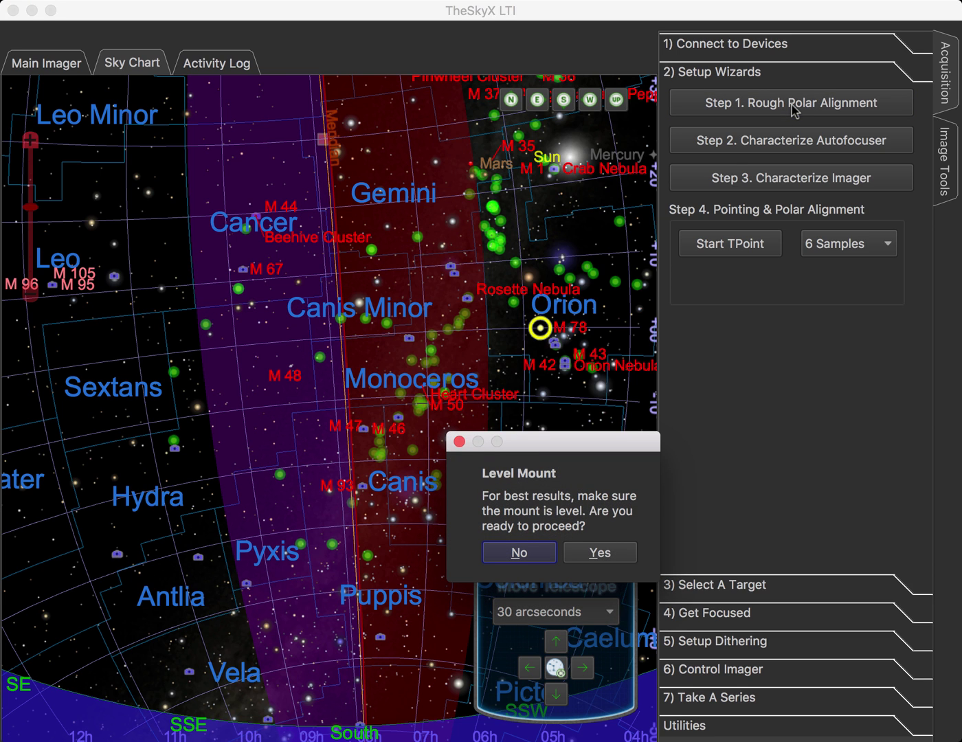
left_click_drag(616, 450, 558, 162)
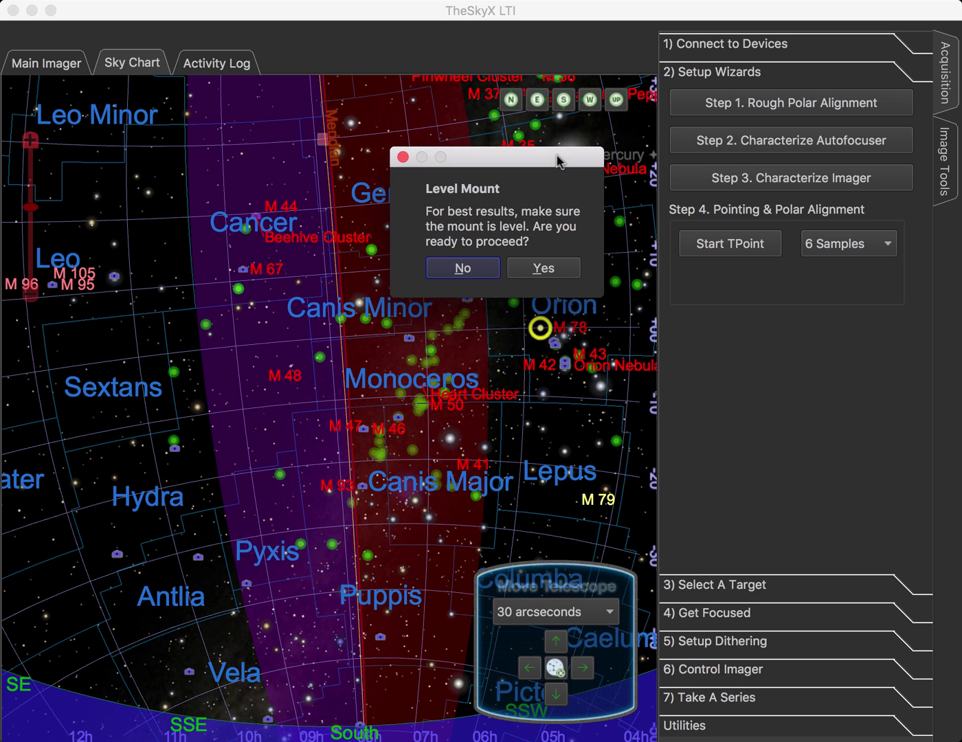
left_click_drag(557, 157, 558, 184)
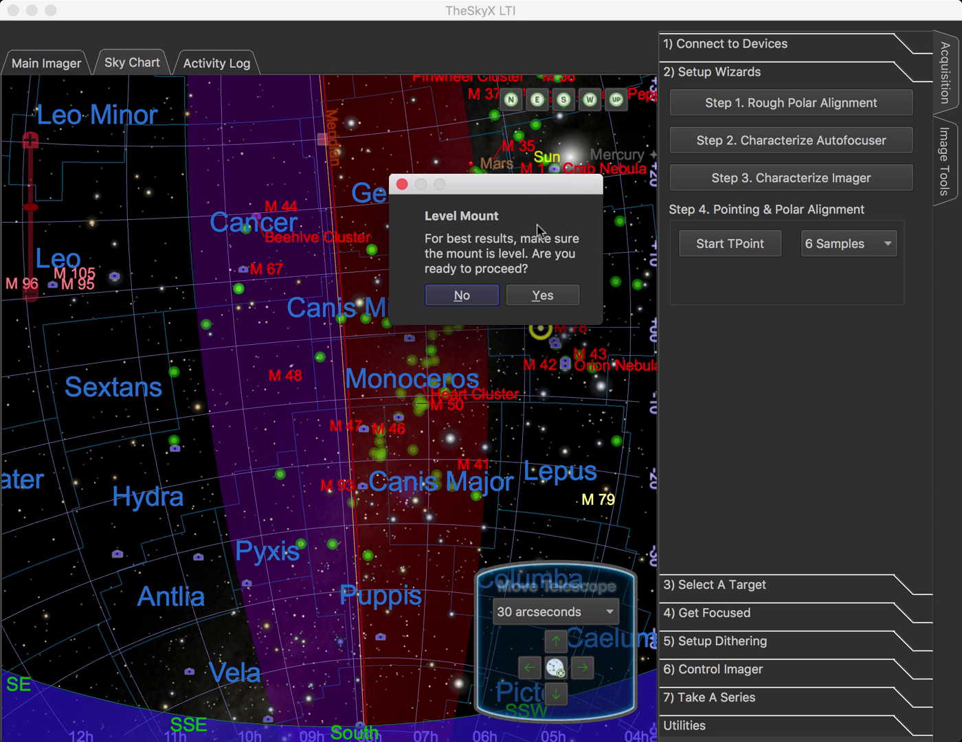
left_click(549, 297)
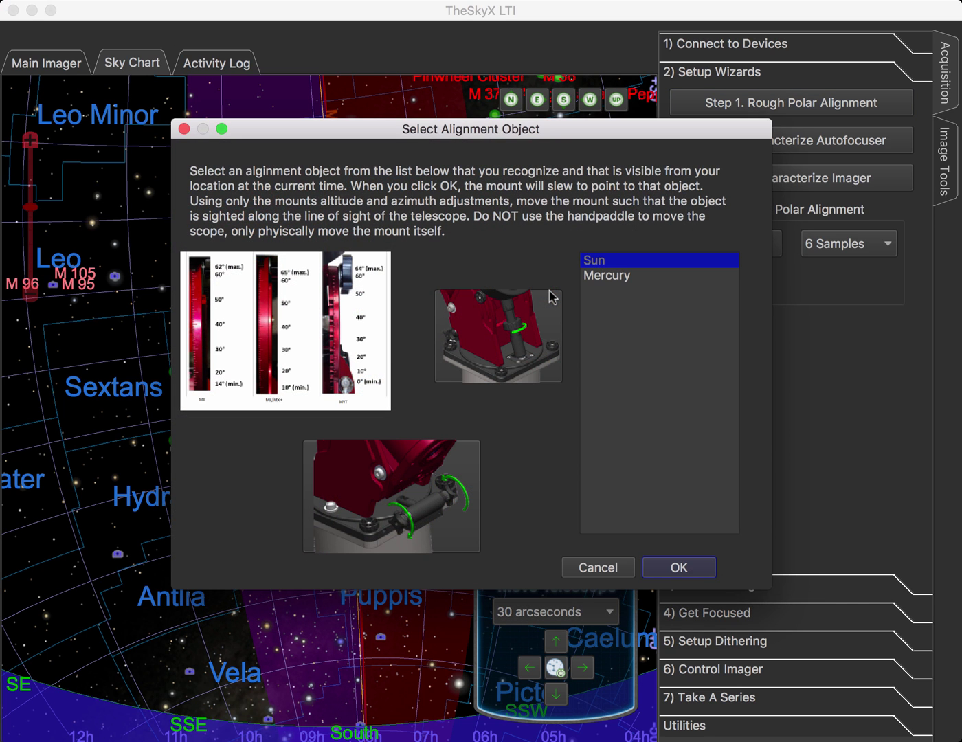
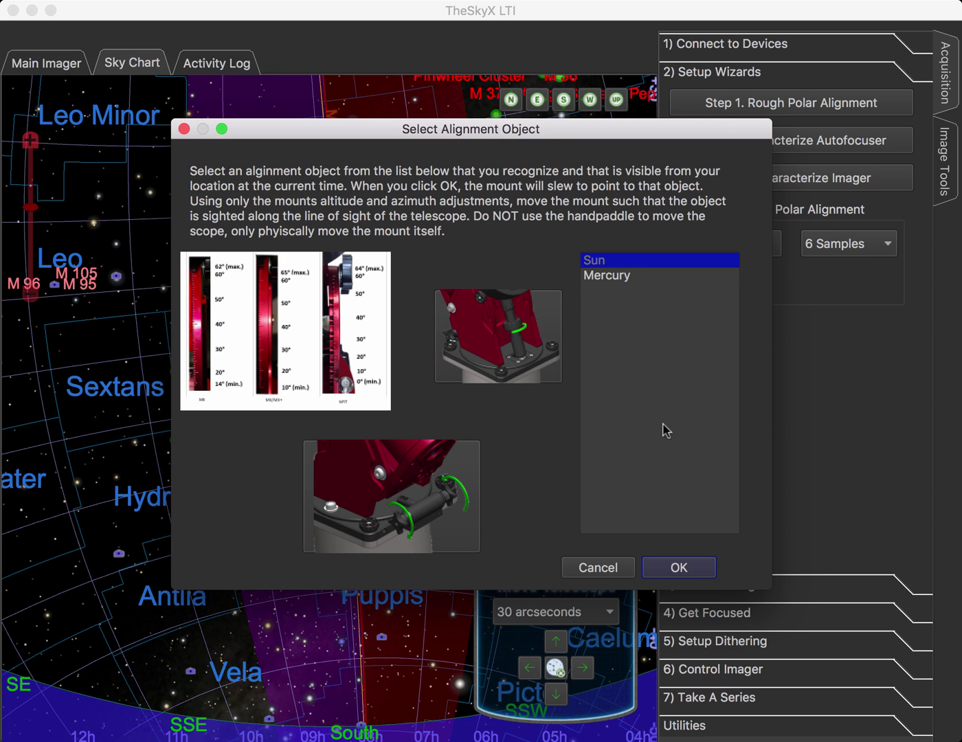
Slew the mount to the Sun as the alignment object, accepting the sun warning, and close the centering instructions.
left_click(611, 275)
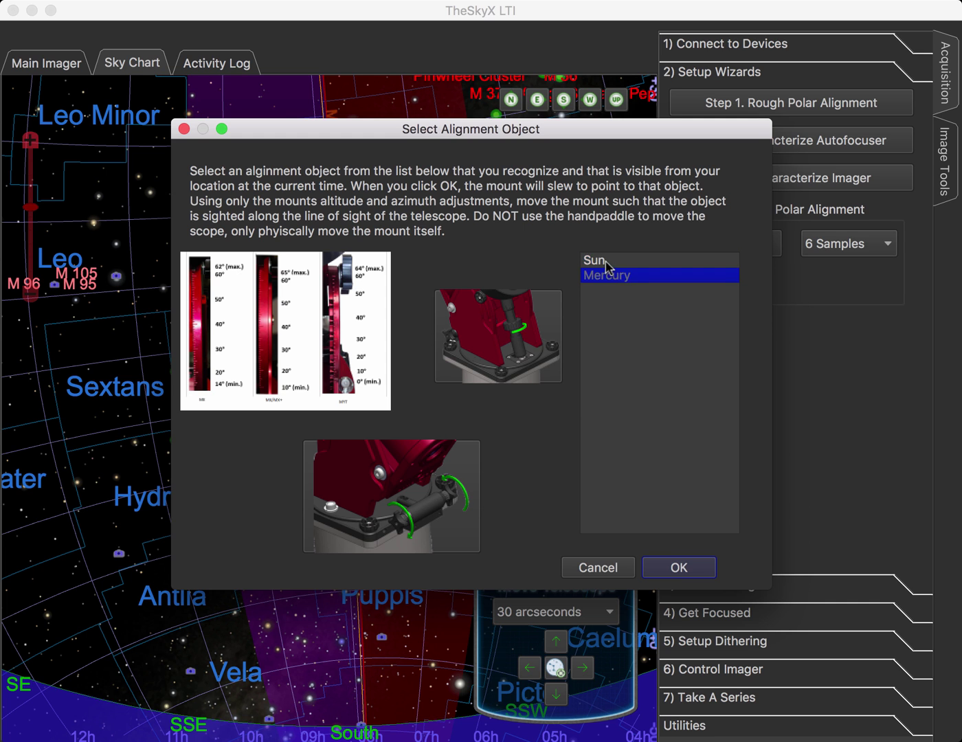
left_click(606, 261)
left_click(677, 568)
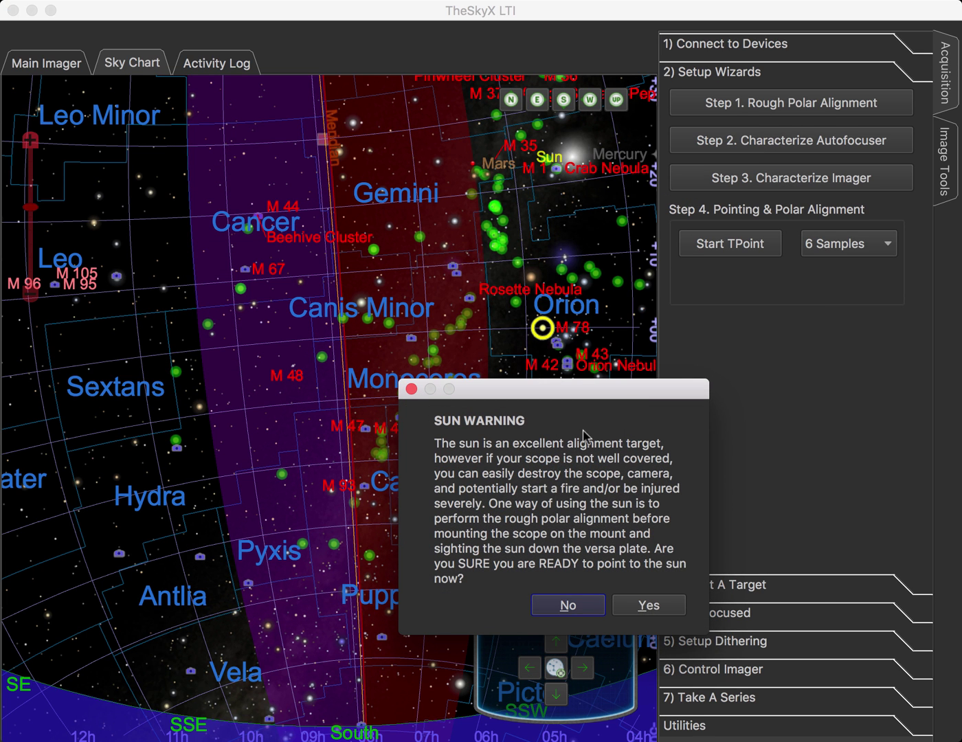
left_click_drag(569, 395, 496, 252)
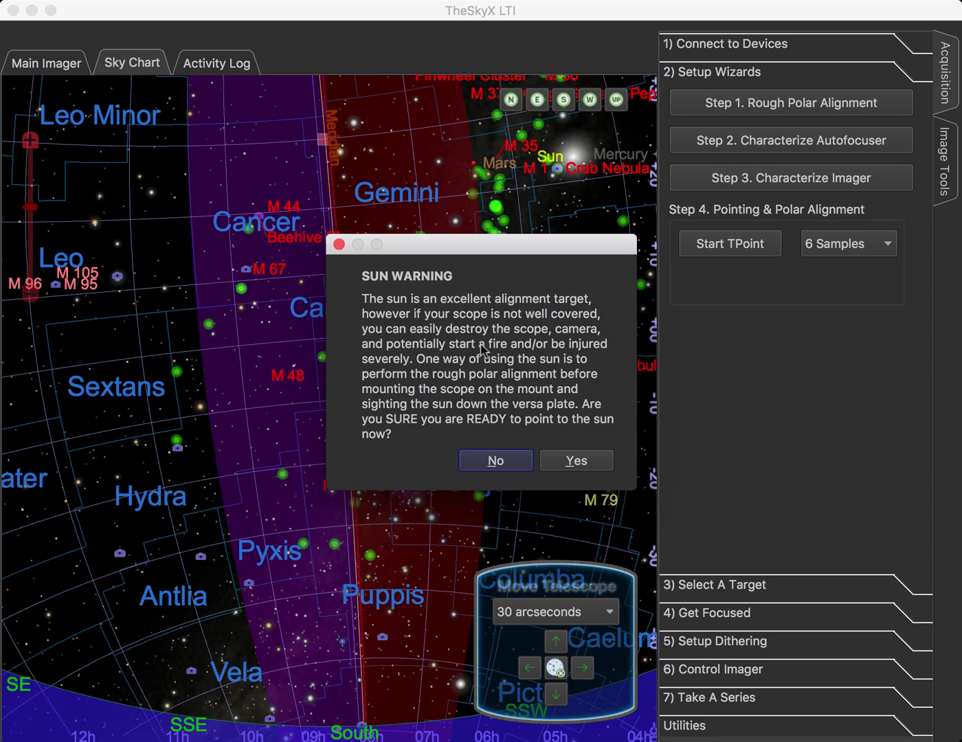
left_click(583, 469)
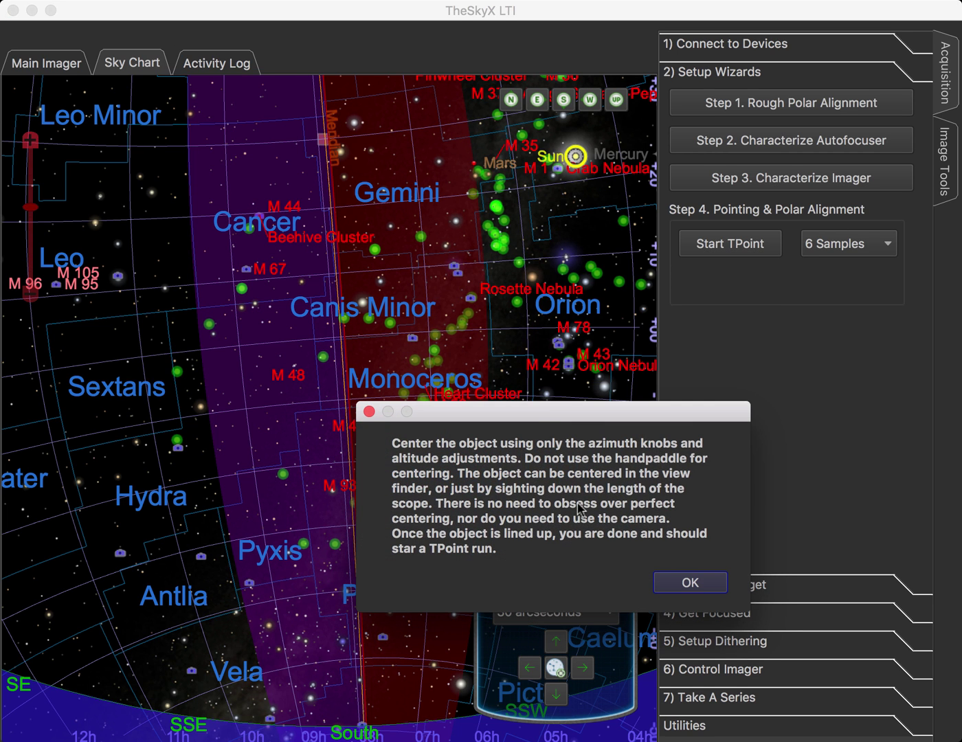
left_click_drag(538, 405, 453, 253)
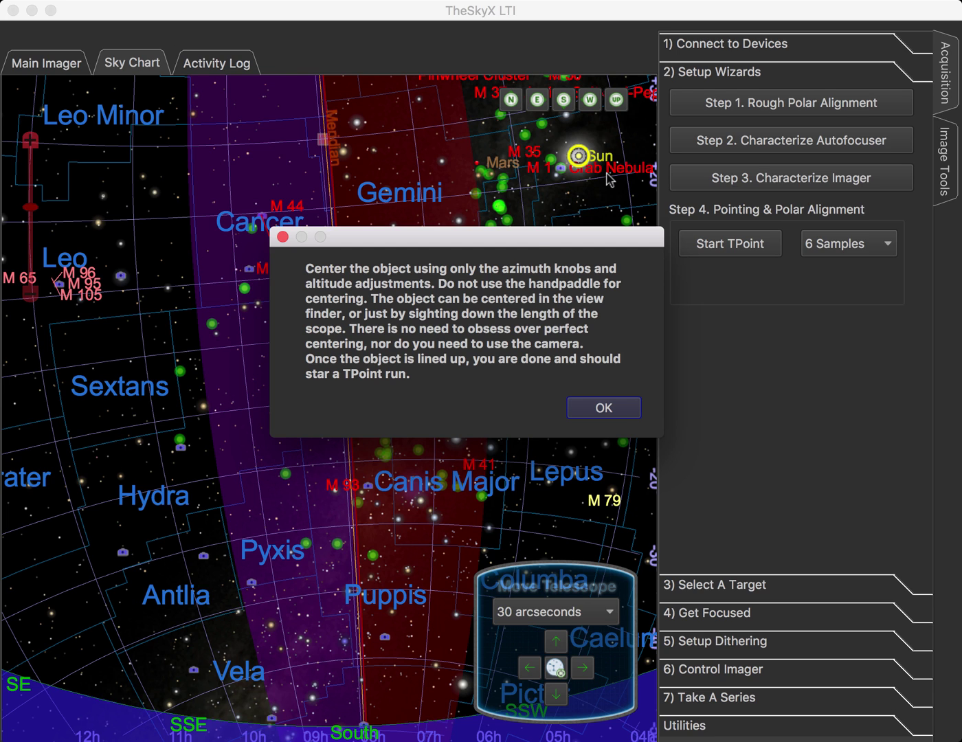
left_click(605, 408)
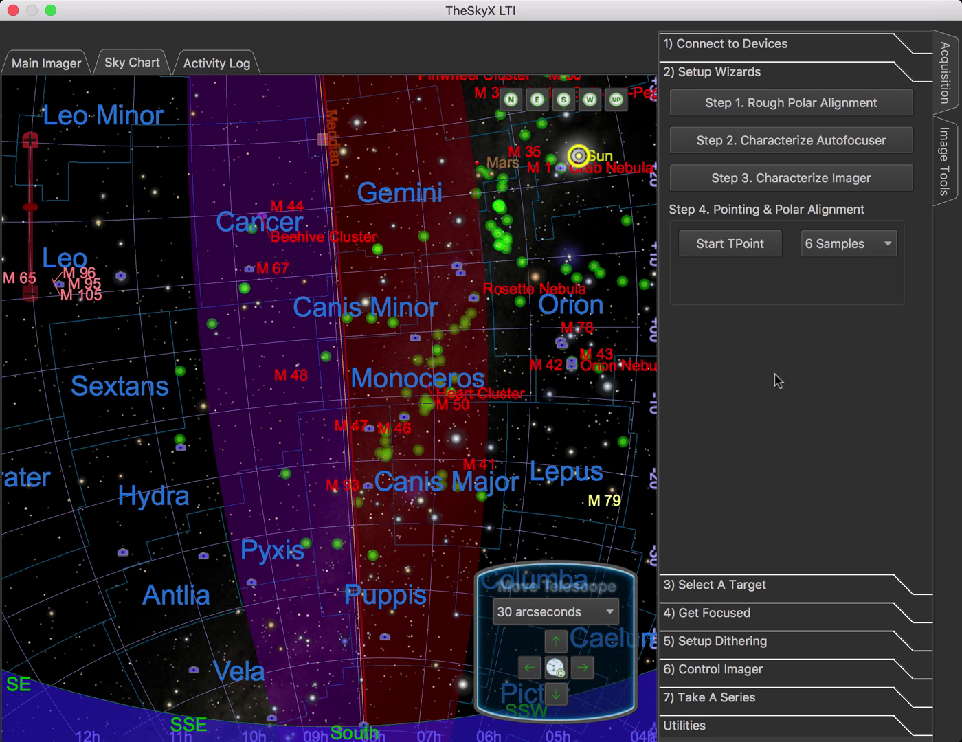